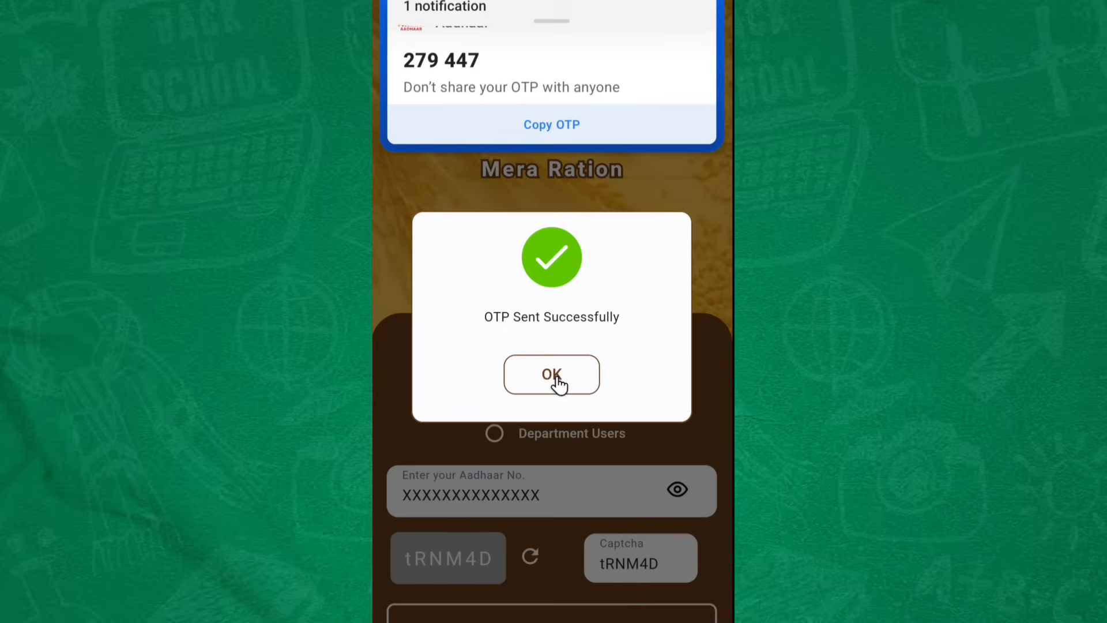
Verify the login with the one-time password and create a four-digit MPIN for the account
click(556, 377)
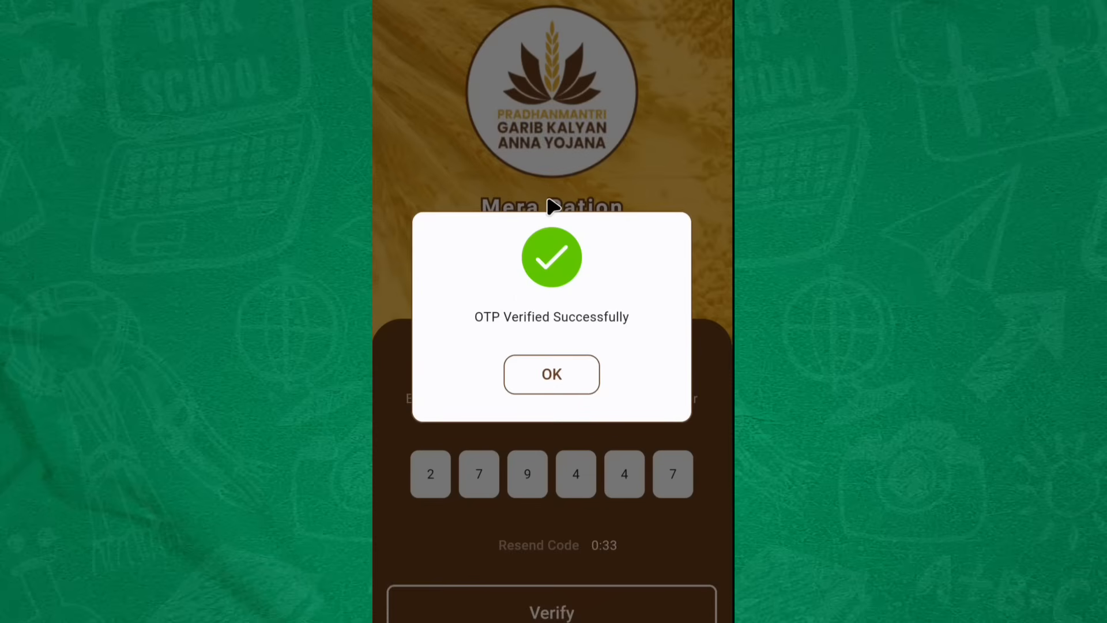
click(571, 385)
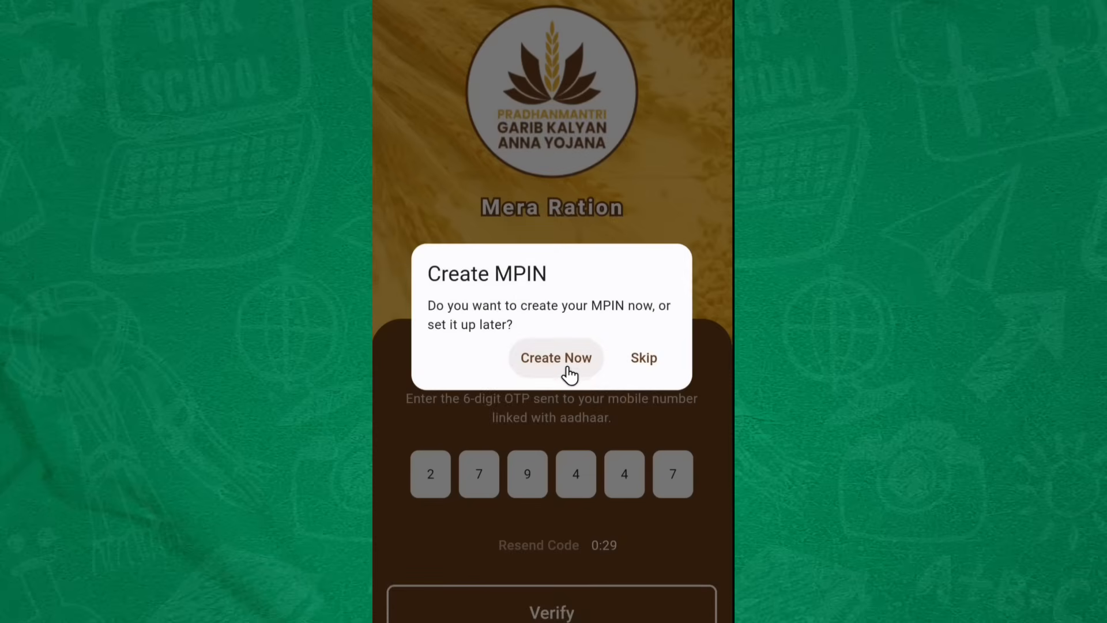
click(565, 367)
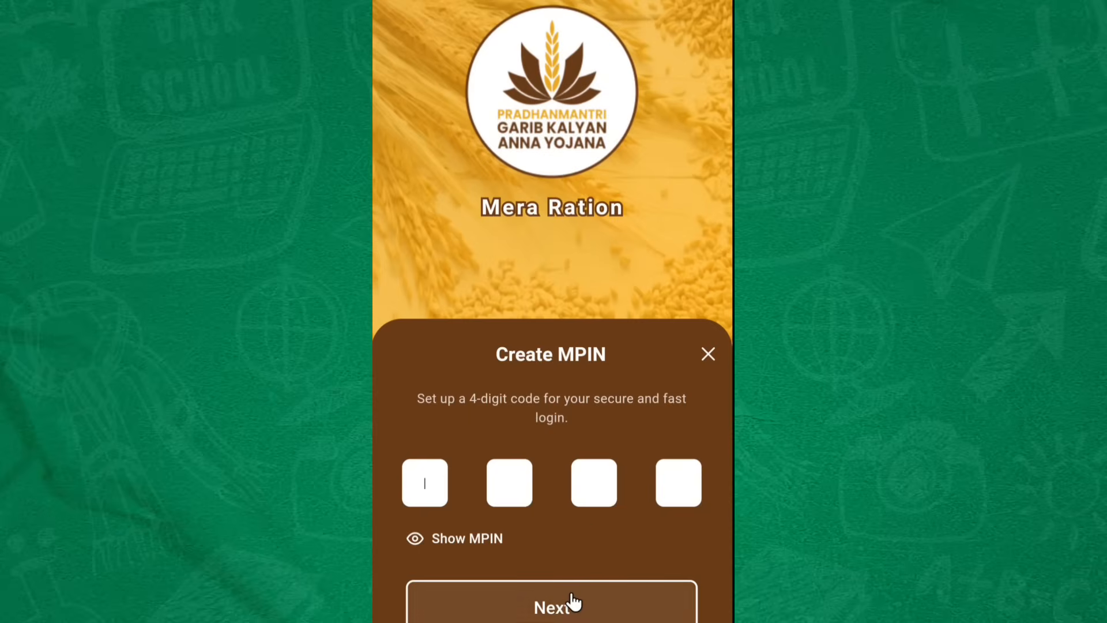
click(533, 605)
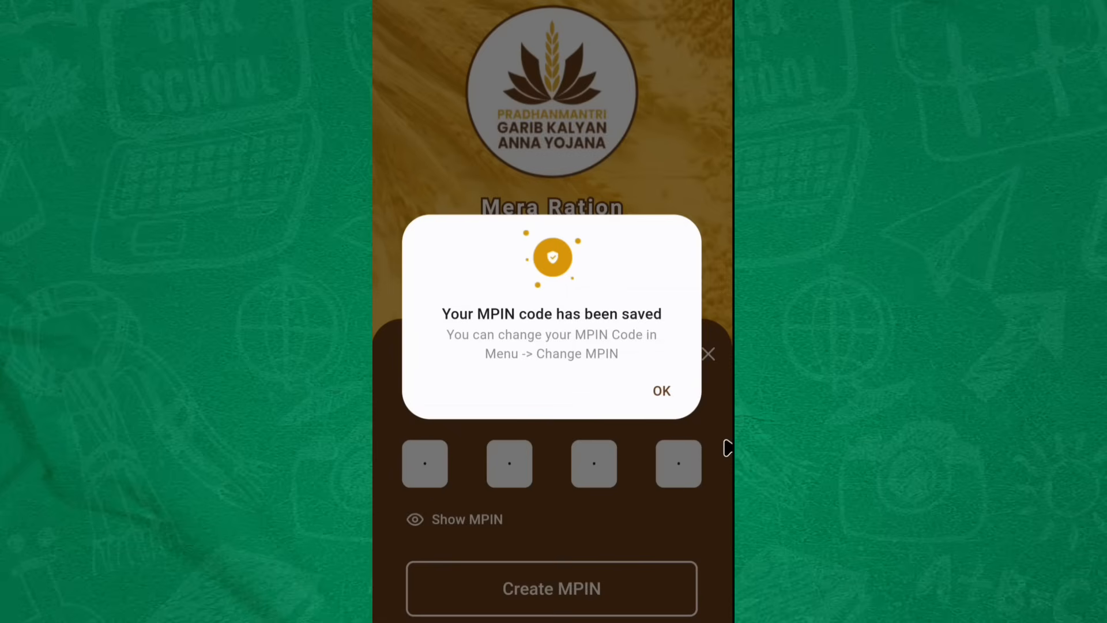
click(667, 395)
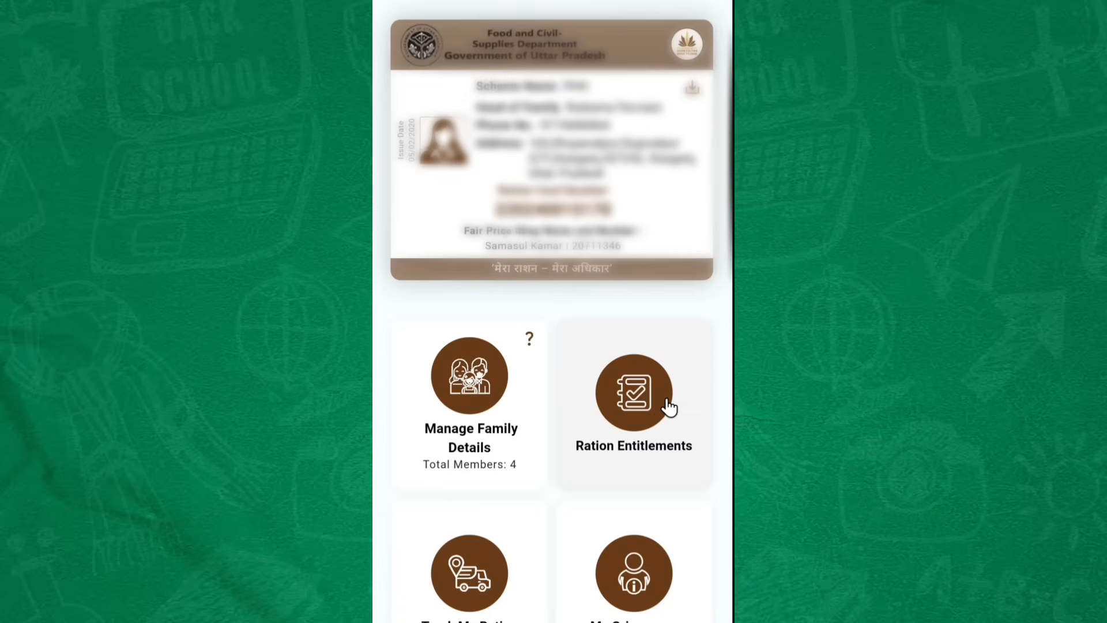
Open the family details management page, look through the listed members, and start adding a new member
click(481, 442)
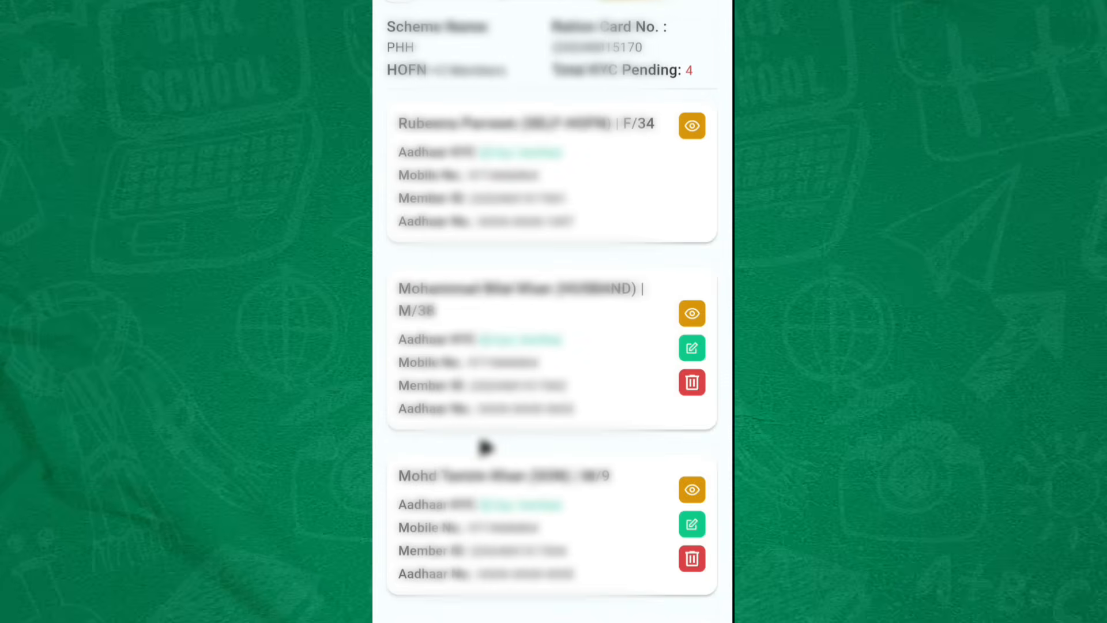
scroll(531, 331, down, 1)
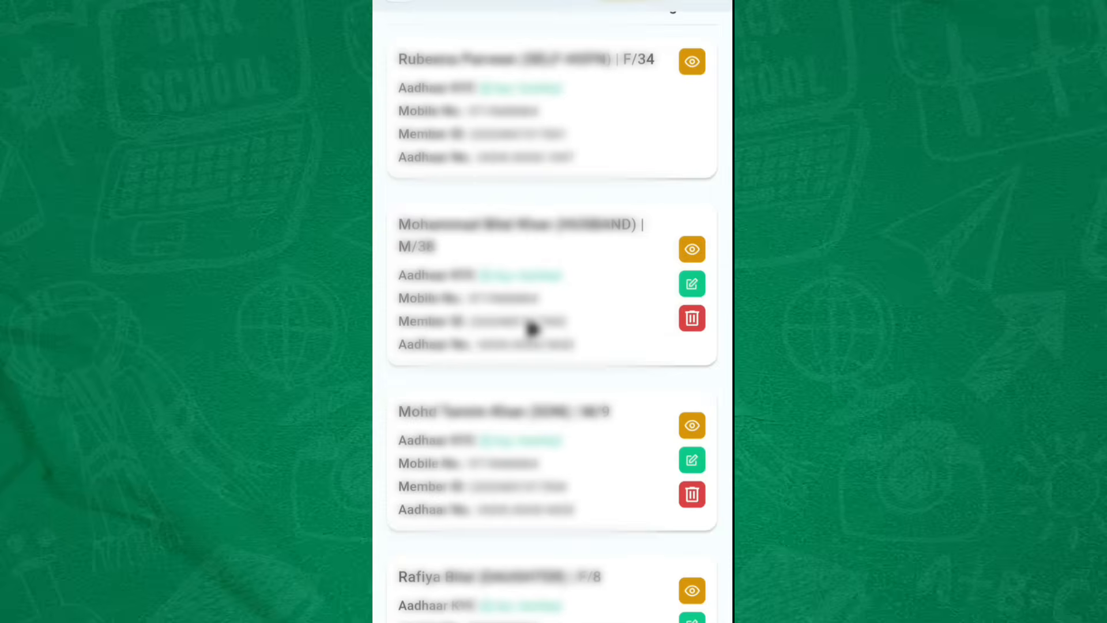
scroll(548, 397, up, 1)
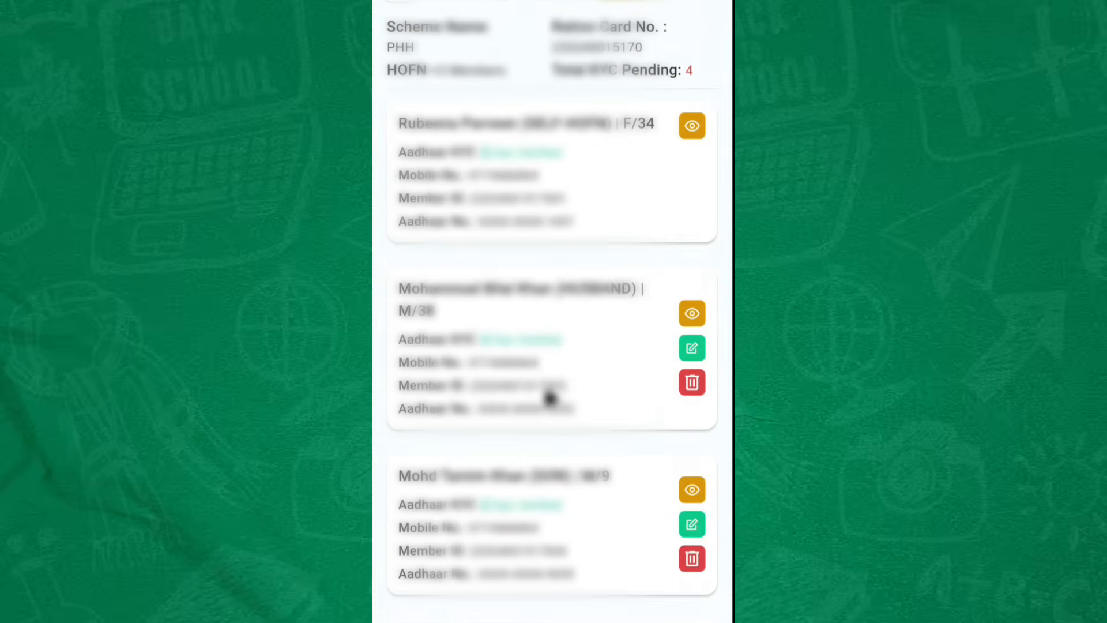
scroll(549, 415, up, 1)
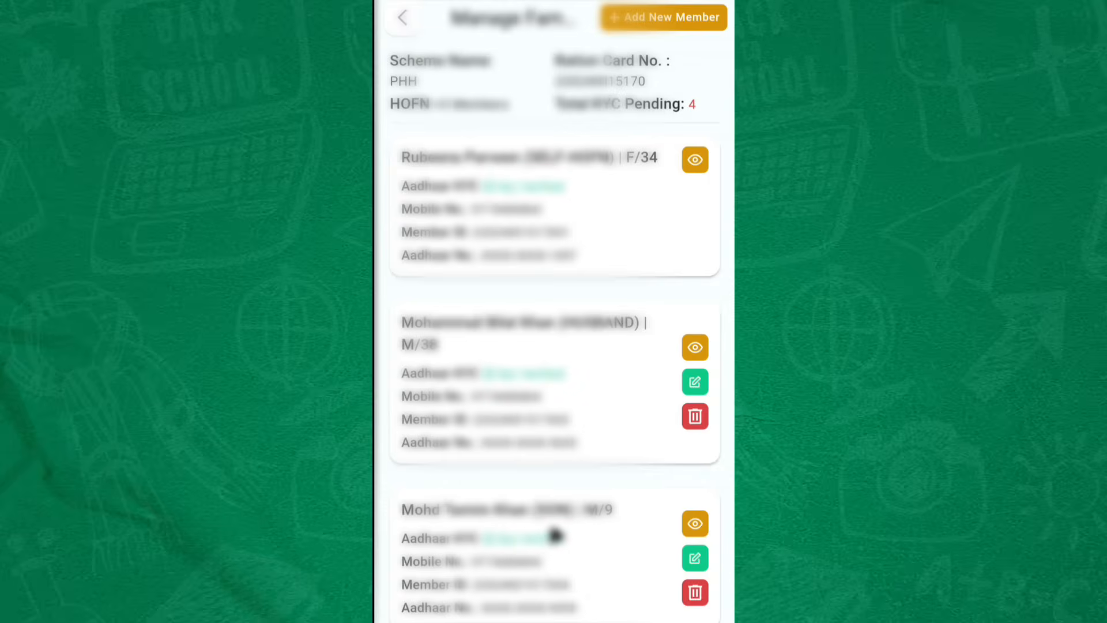
click(639, 26)
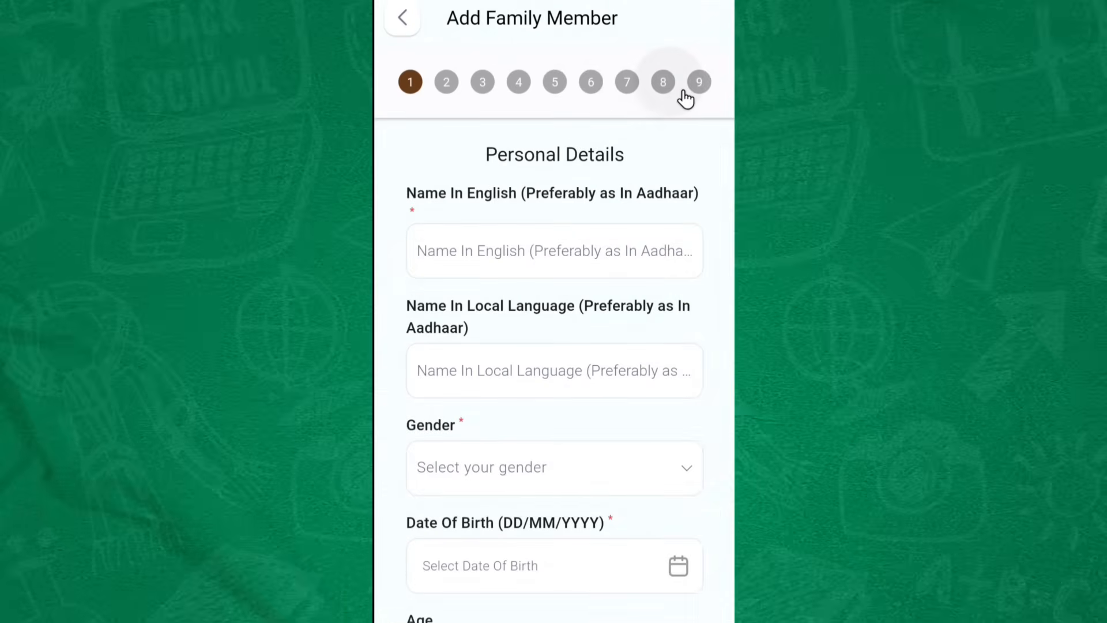
Go through the Personal Details and General Details pages of the new member form and continue to Professional Details
scroll(511, 199, down, 1)
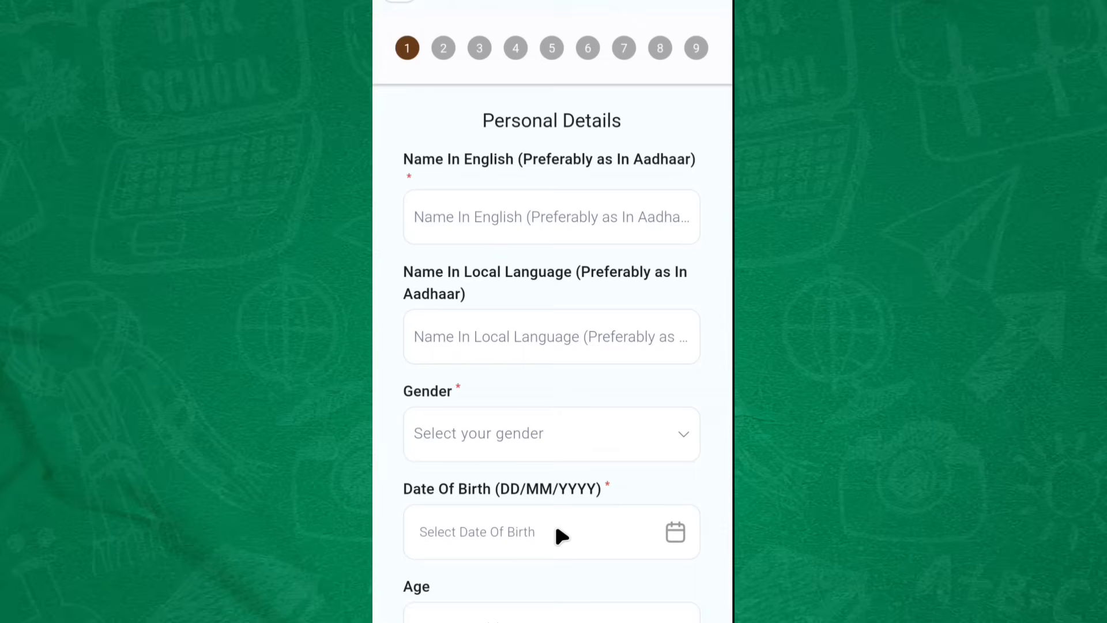
scroll(560, 536, down, 10)
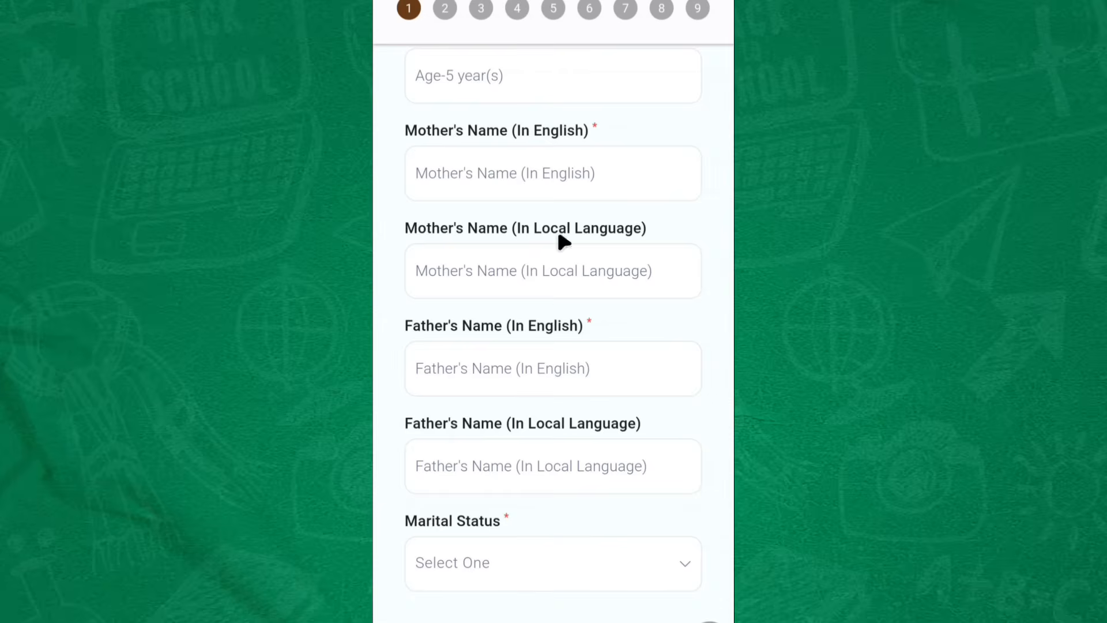
scroll(564, 456, down, 1)
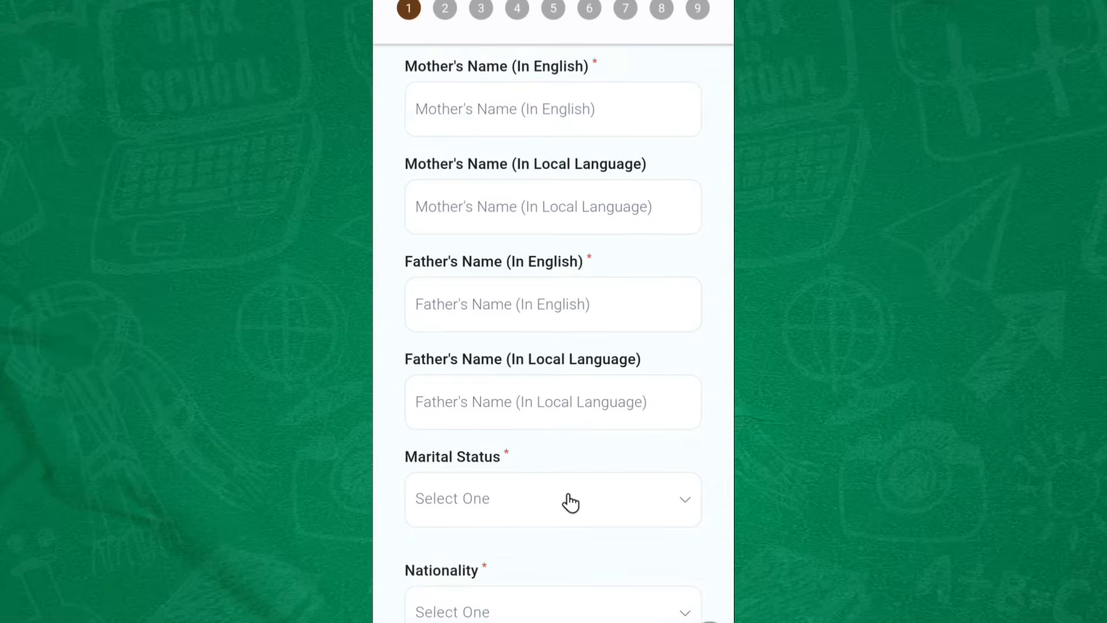
scroll(570, 501, down, 2)
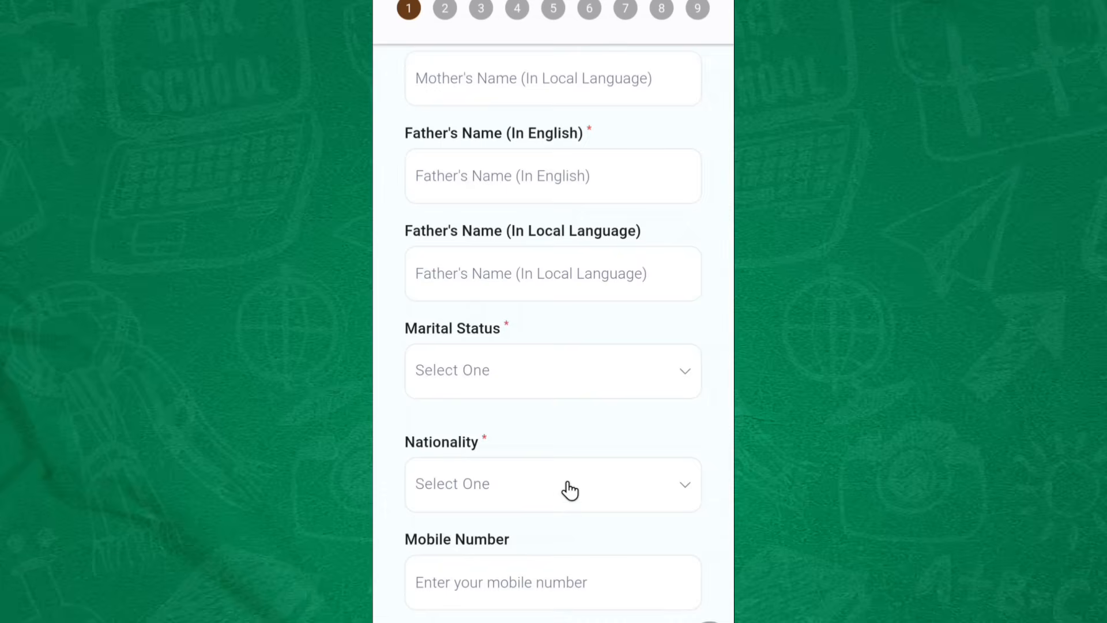
scroll(567, 485, down, 2)
scroll(565, 422, down, 1)
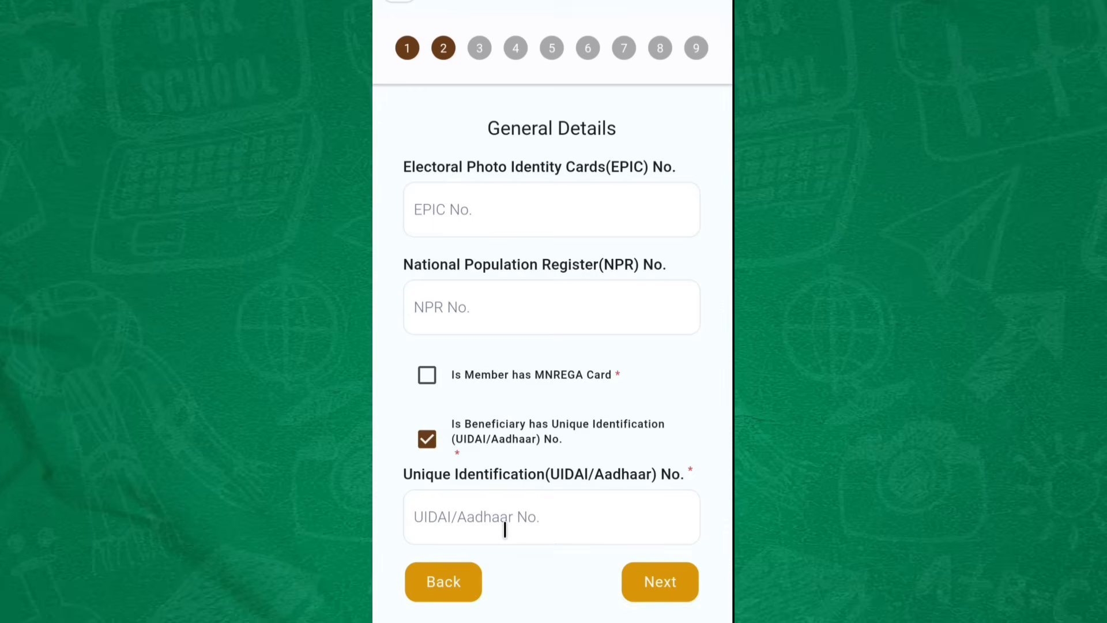
click(672, 586)
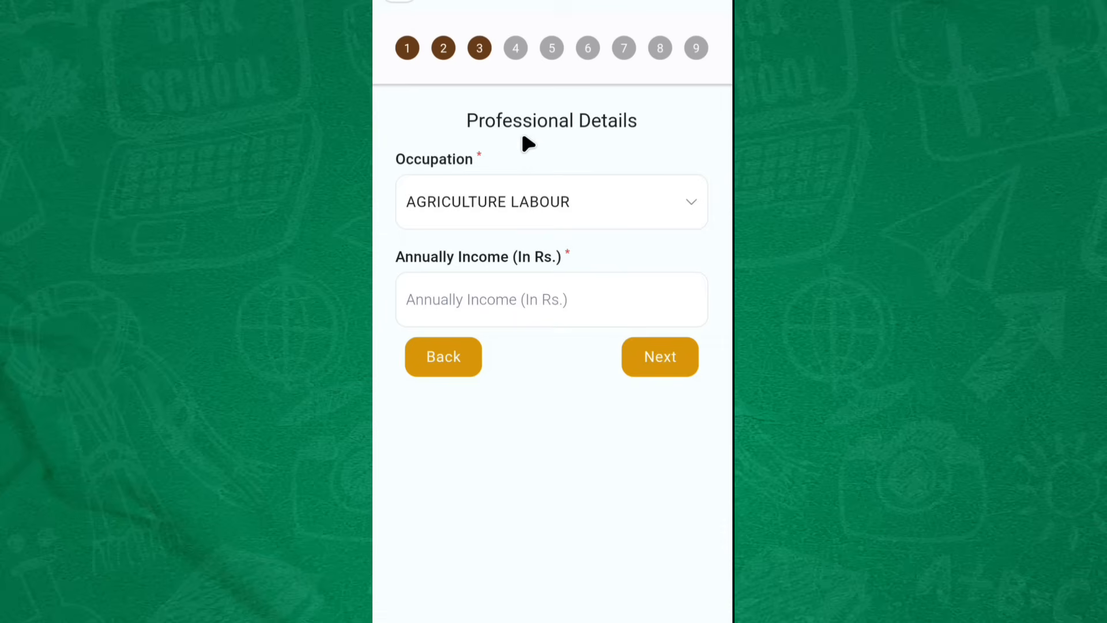
Set the new member's occupation to STUDENT and continue to Additional Details
click(540, 221)
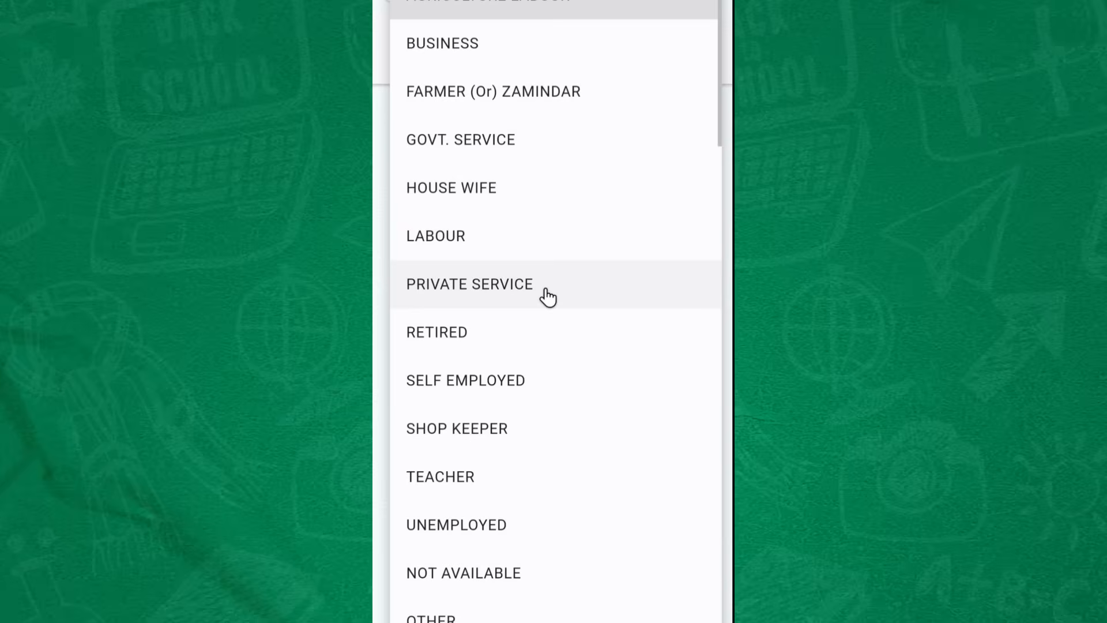
scroll(547, 297, down, 8)
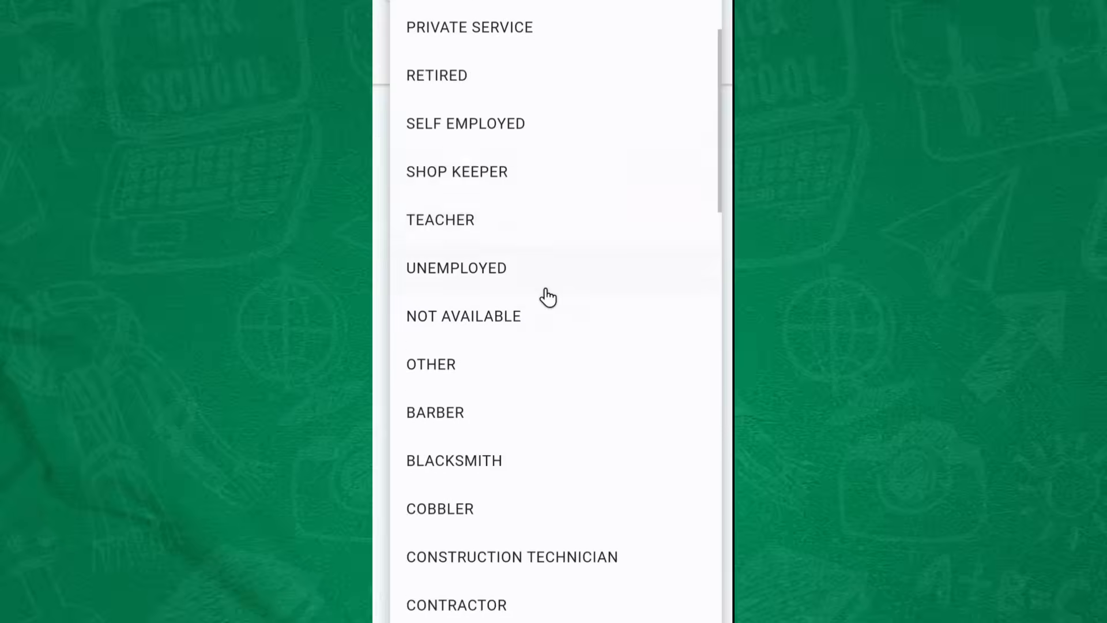
scroll(548, 297, down, 8)
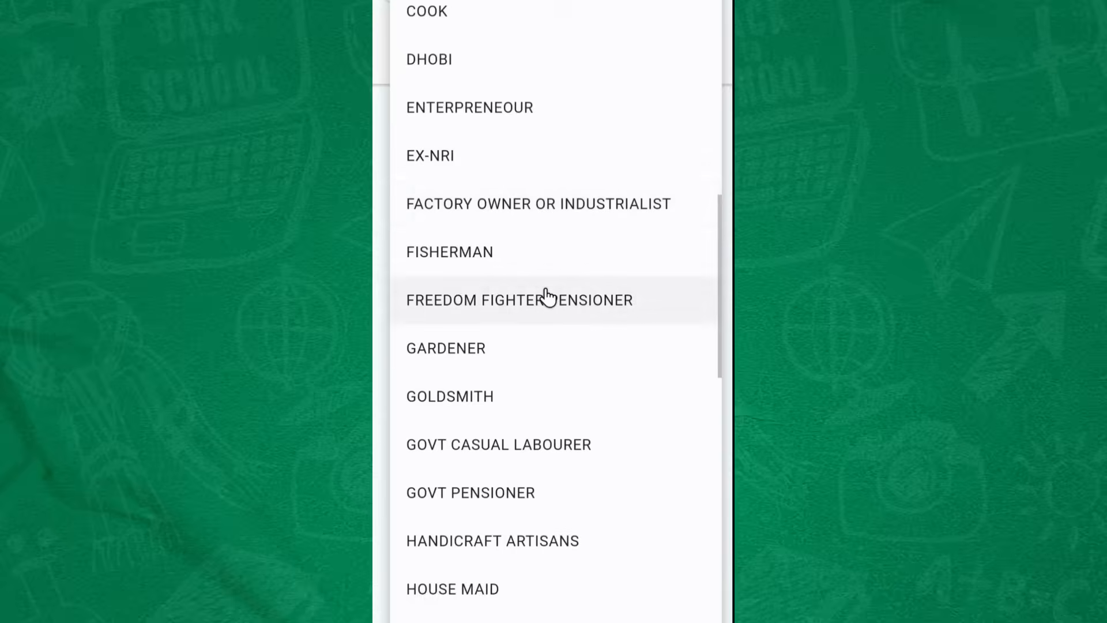
click(484, 219)
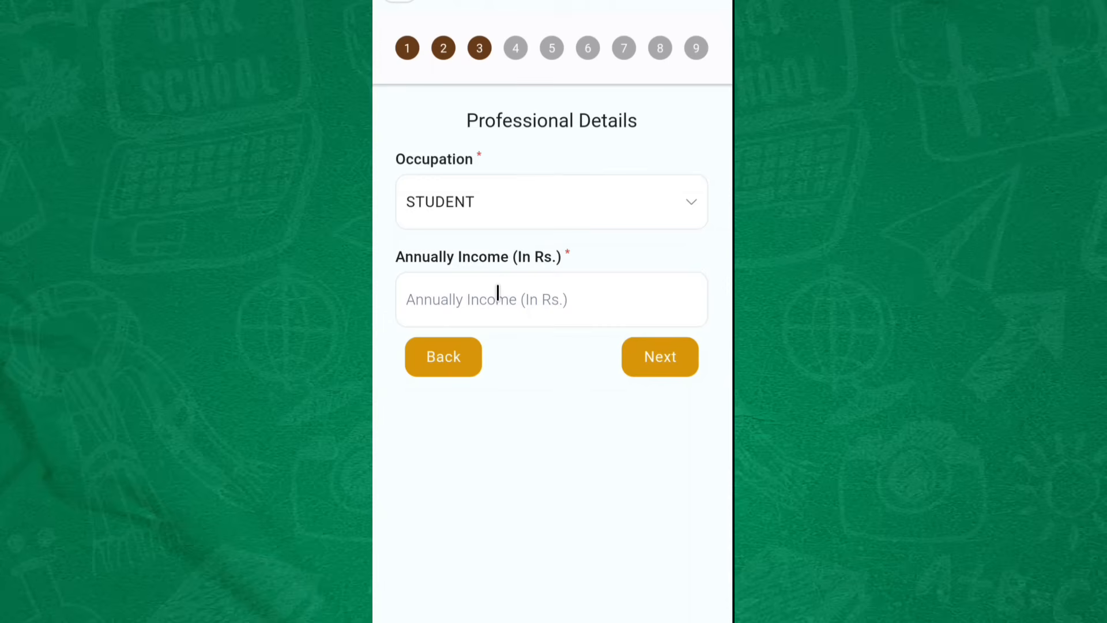
click(638, 358)
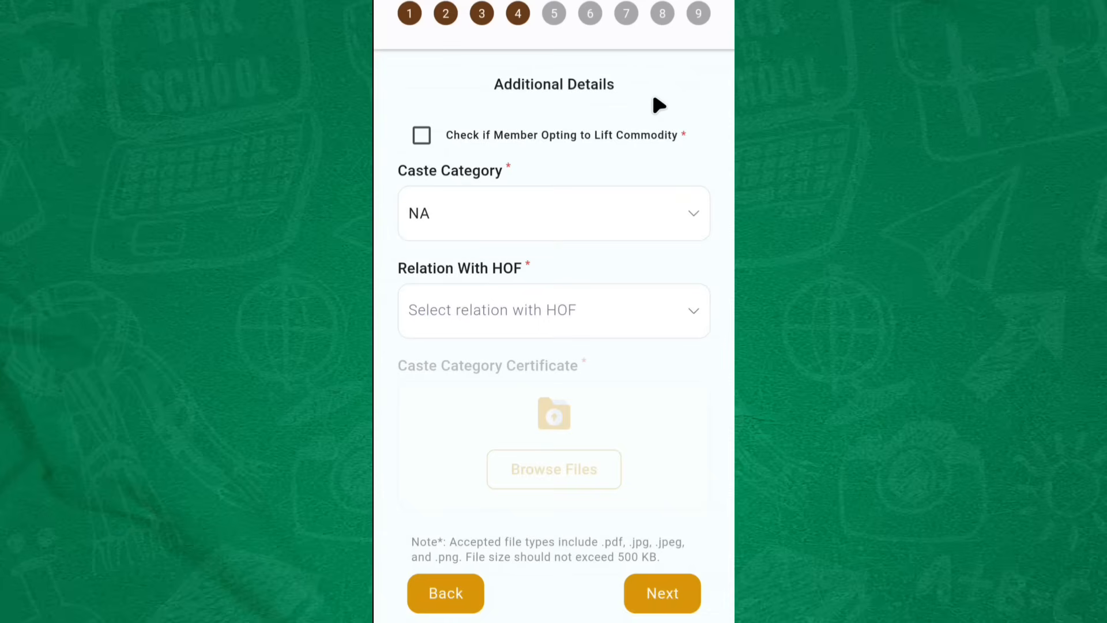
Set the caste category to GENERAL and the relation with HOF to DAUGHTER, and continue to Bank Details
click(566, 220)
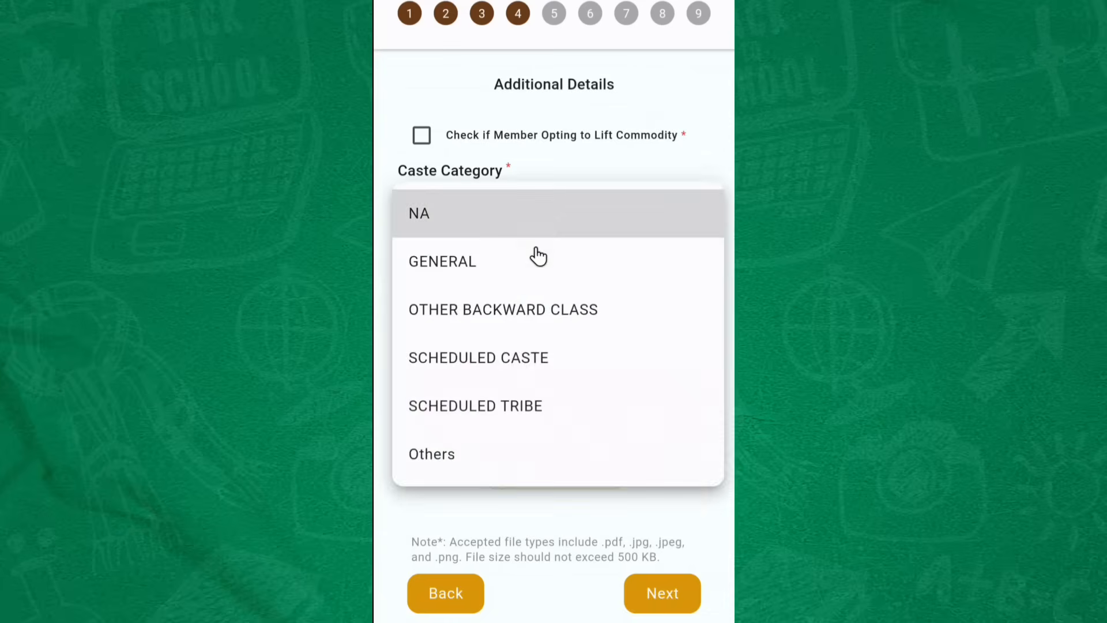
click(506, 266)
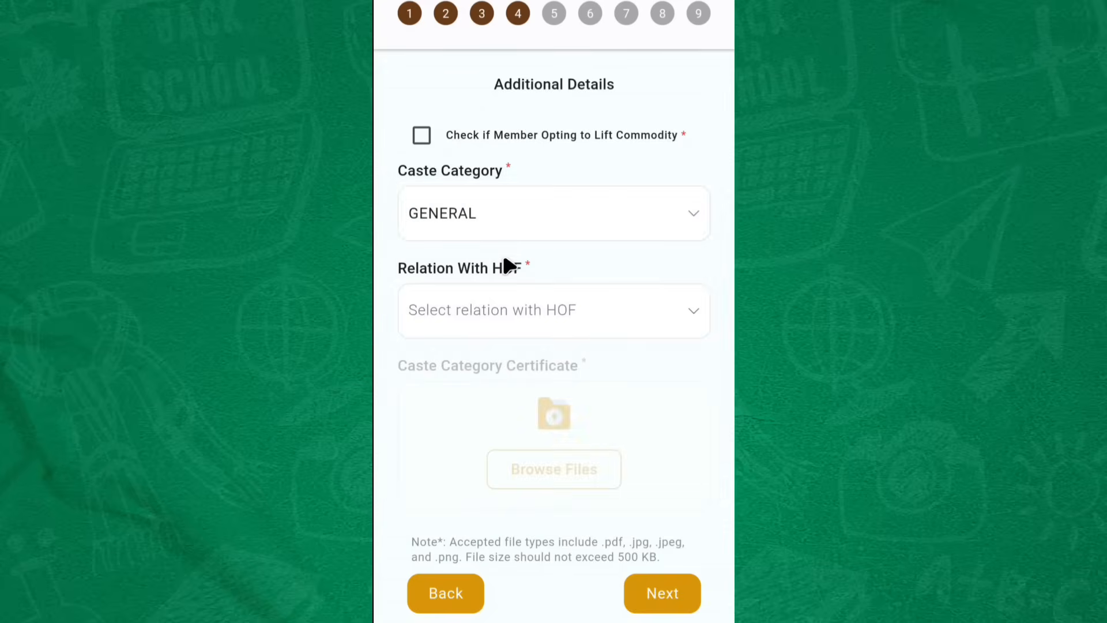
click(517, 316)
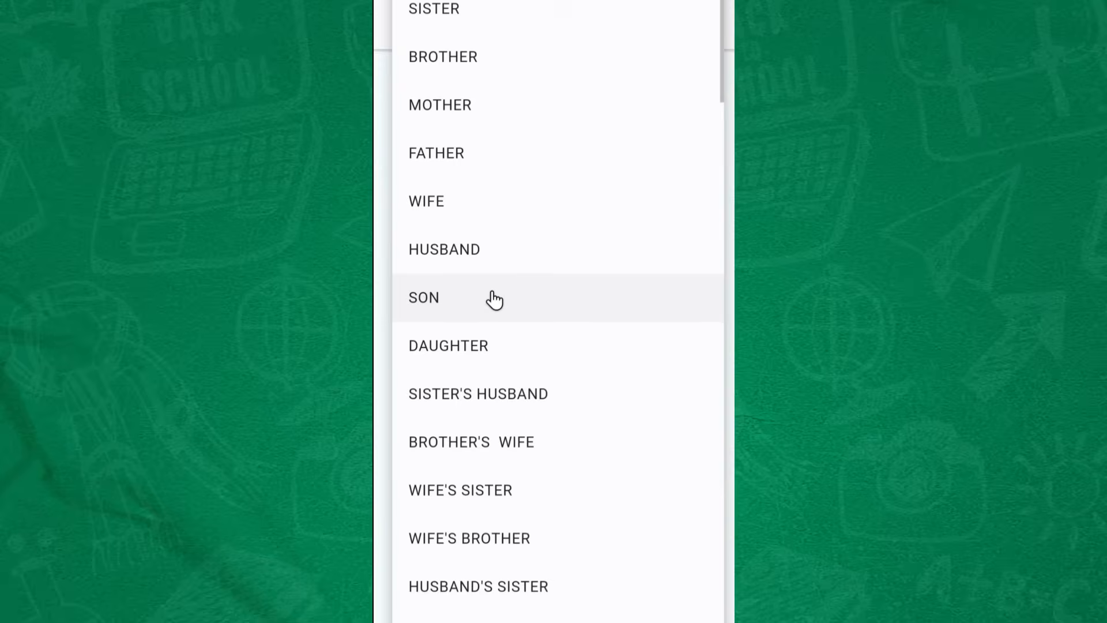
click(492, 347)
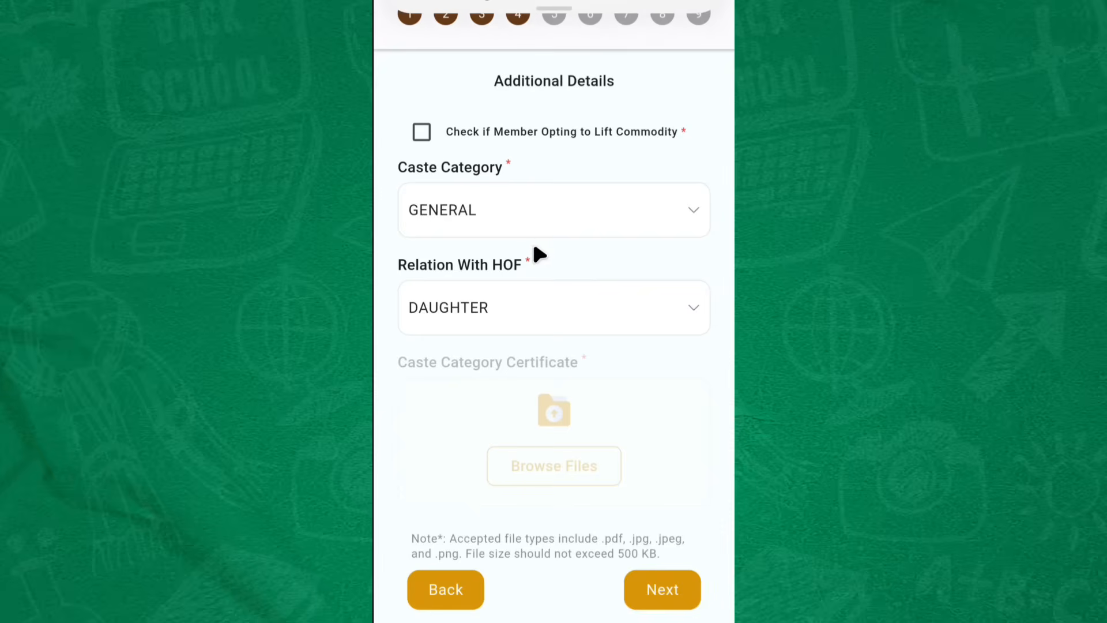
click(542, 215)
click(544, 211)
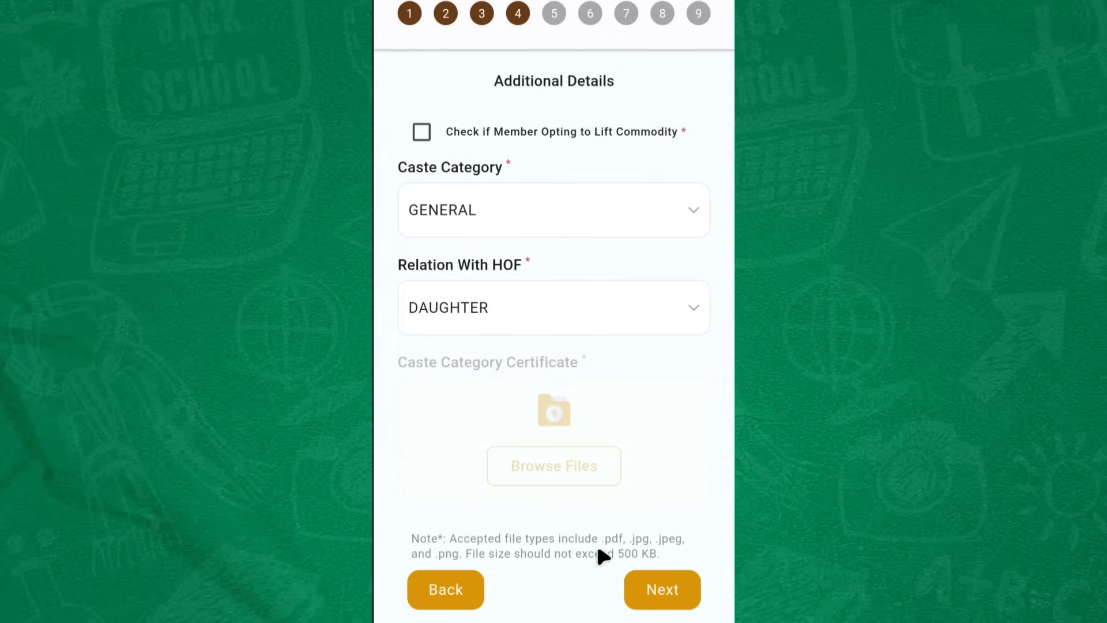
click(645, 588)
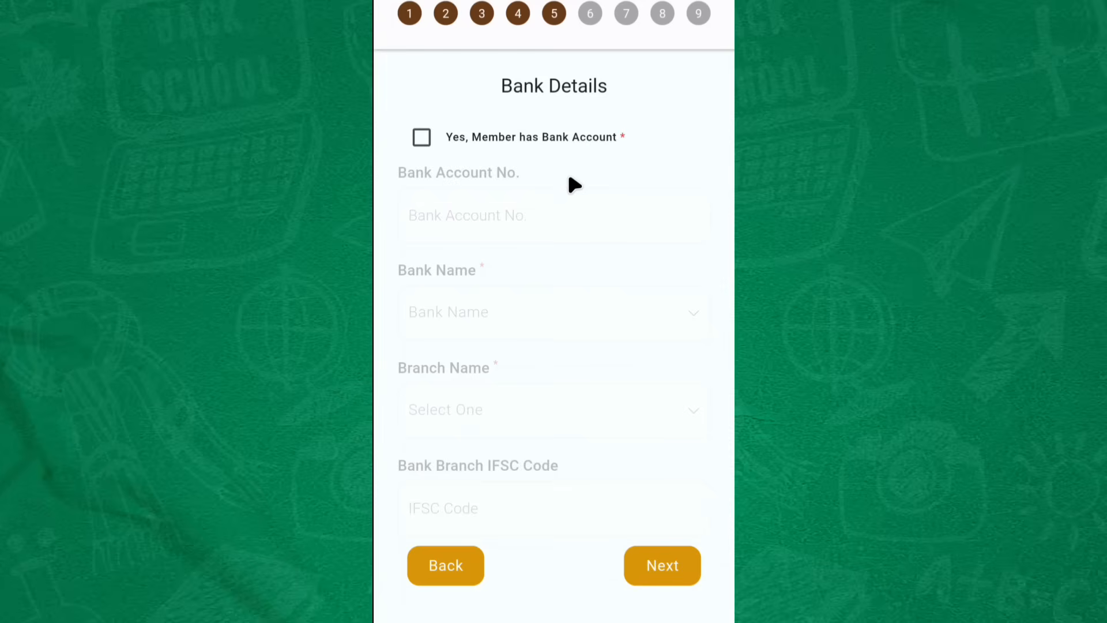
Preview the bank account fields, leave the member marked as having no bank account, and continue to Member Physical Details
click(422, 139)
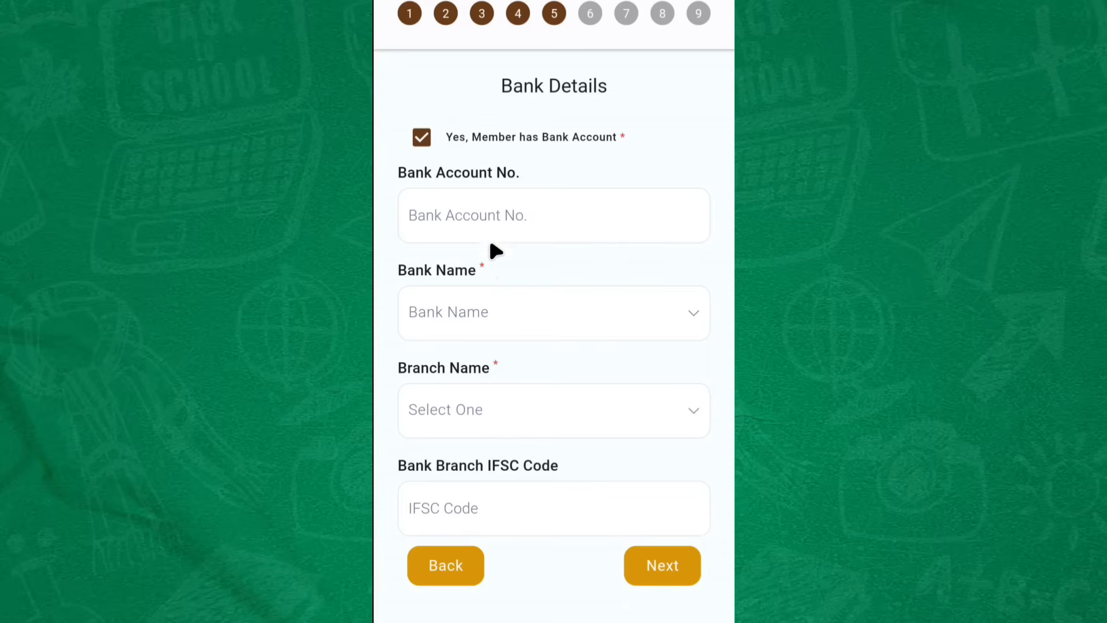
click(423, 144)
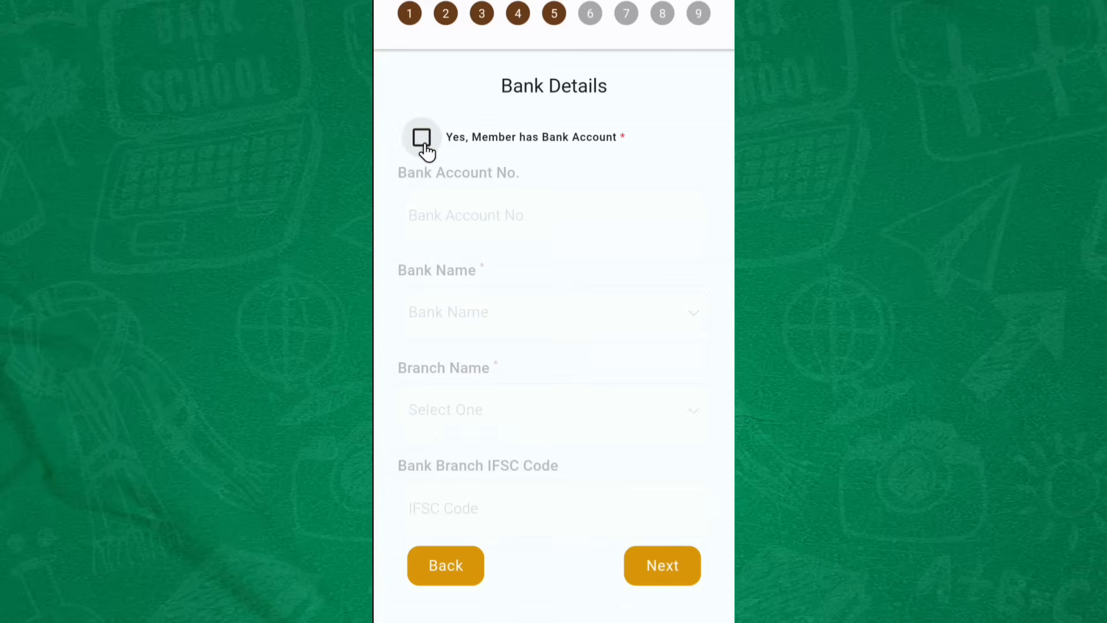
click(652, 558)
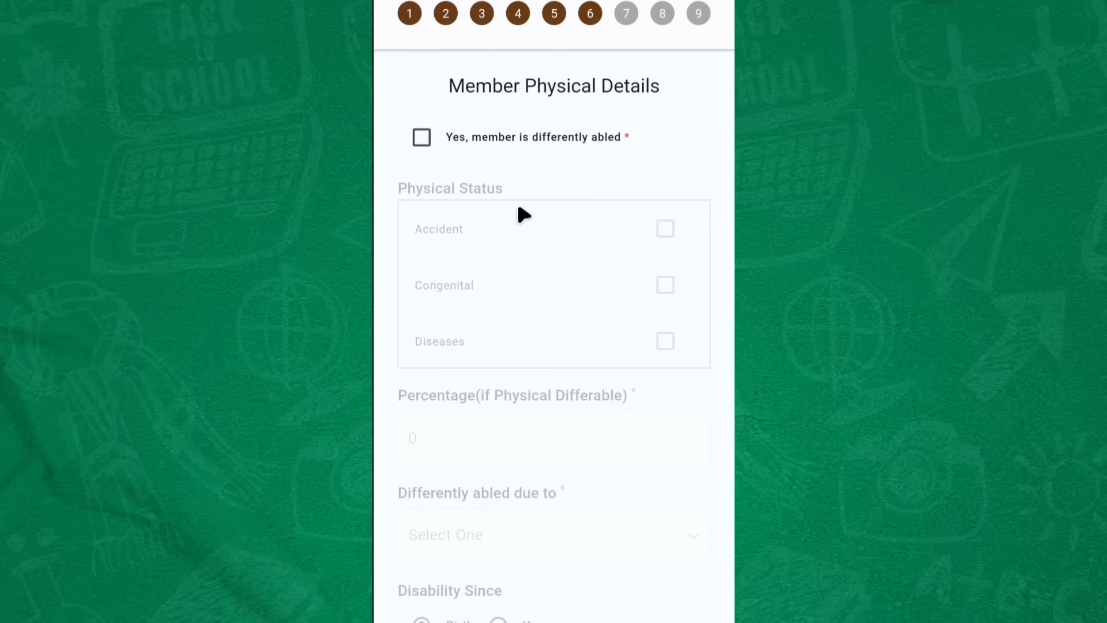
Review the Member Physical Details and Critical Illness Details pages, leave both options unchecked, and continue to the enclosure details
scroll(528, 225, down, 5)
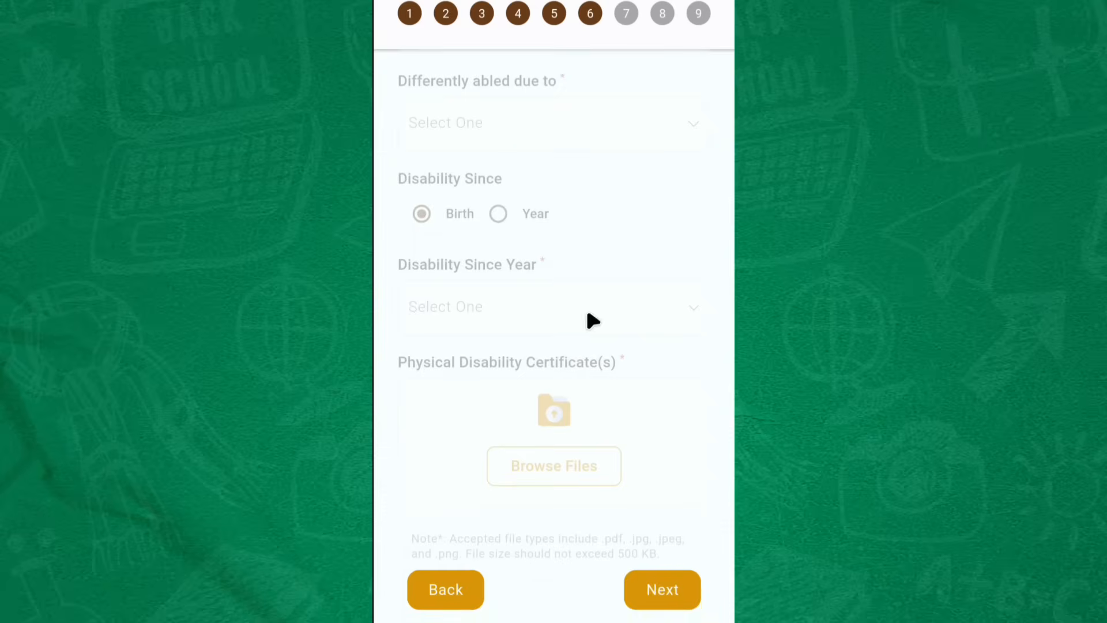
click(671, 604)
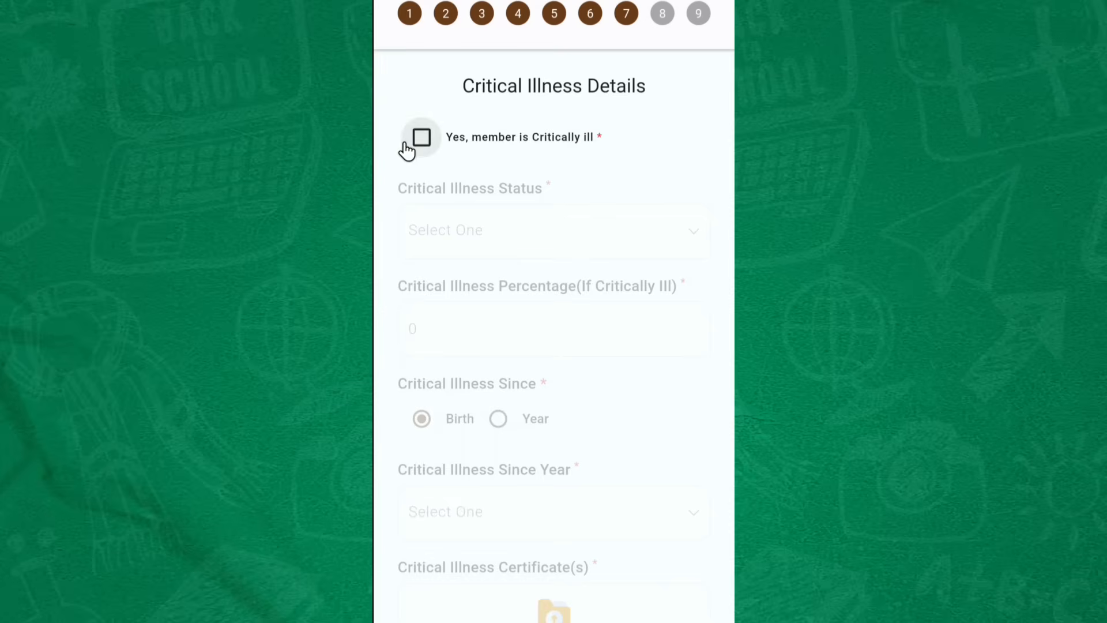
scroll(556, 300, down, 3)
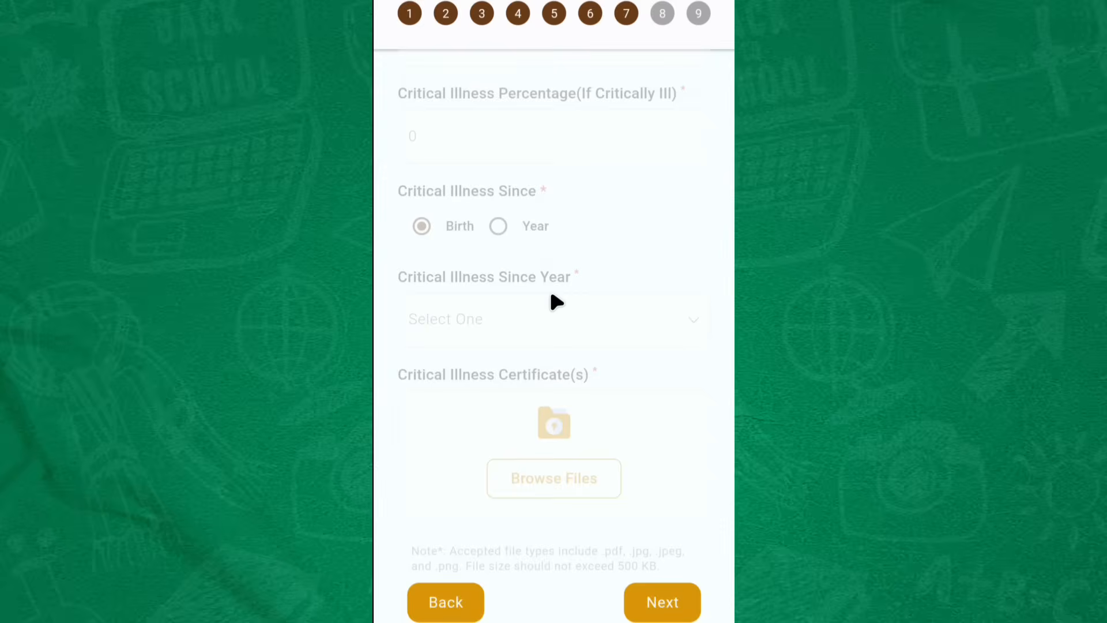
scroll(555, 297, up, 4)
scroll(602, 373, down, 3)
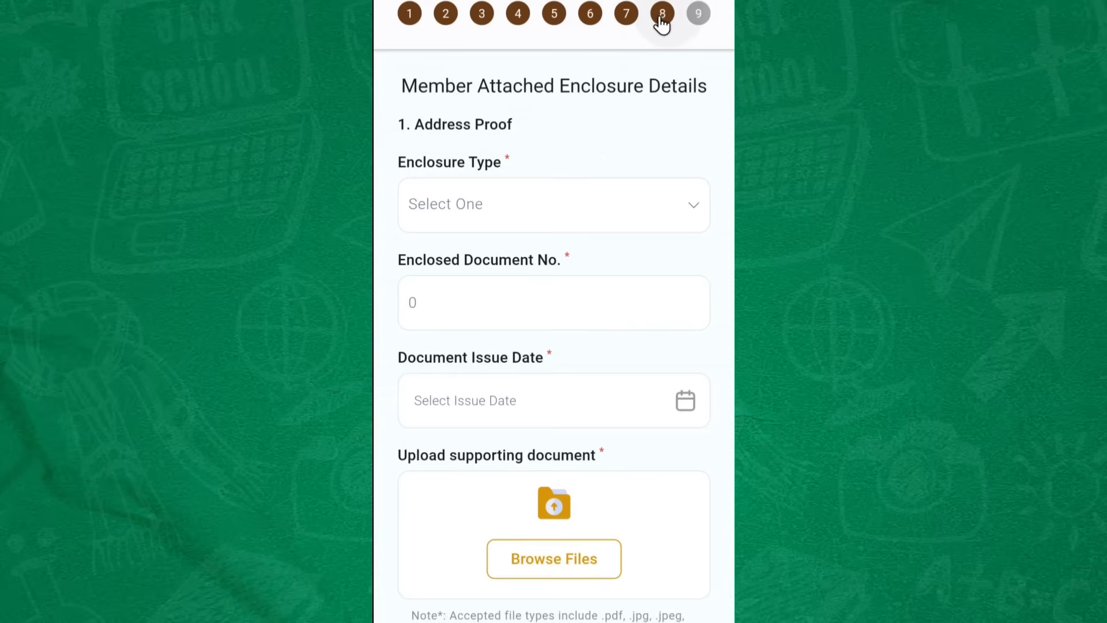
Review the required enclosure sections and set the Address Proof enclosure type to Aadhaar Card
scroll(652, 99, down, 11)
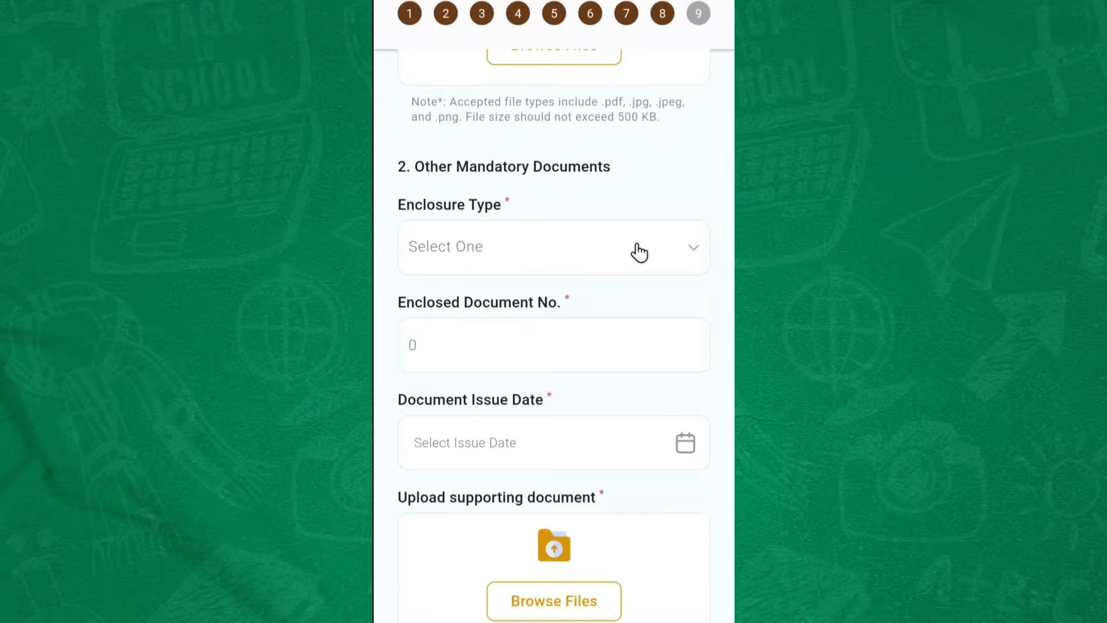
scroll(639, 249, up, 11)
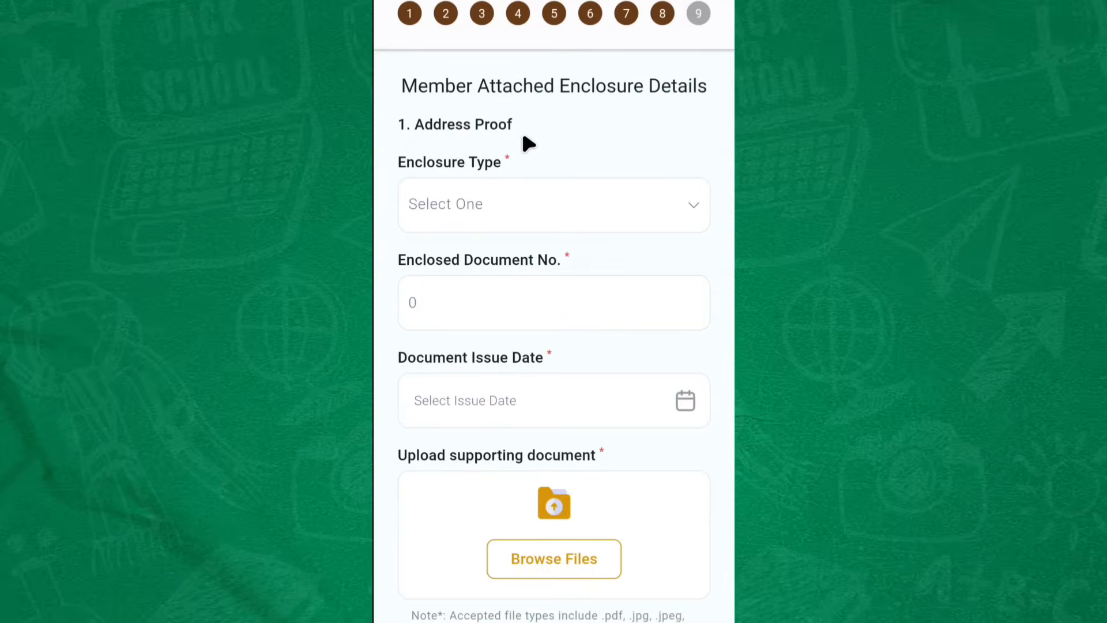
click(492, 217)
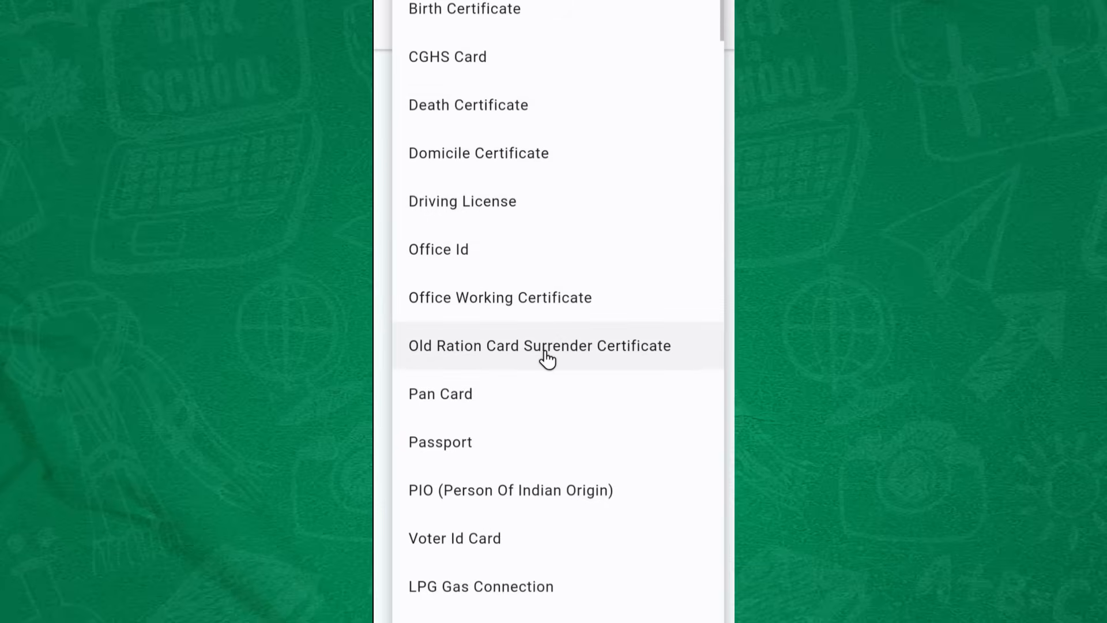
scroll(545, 363, down, 5)
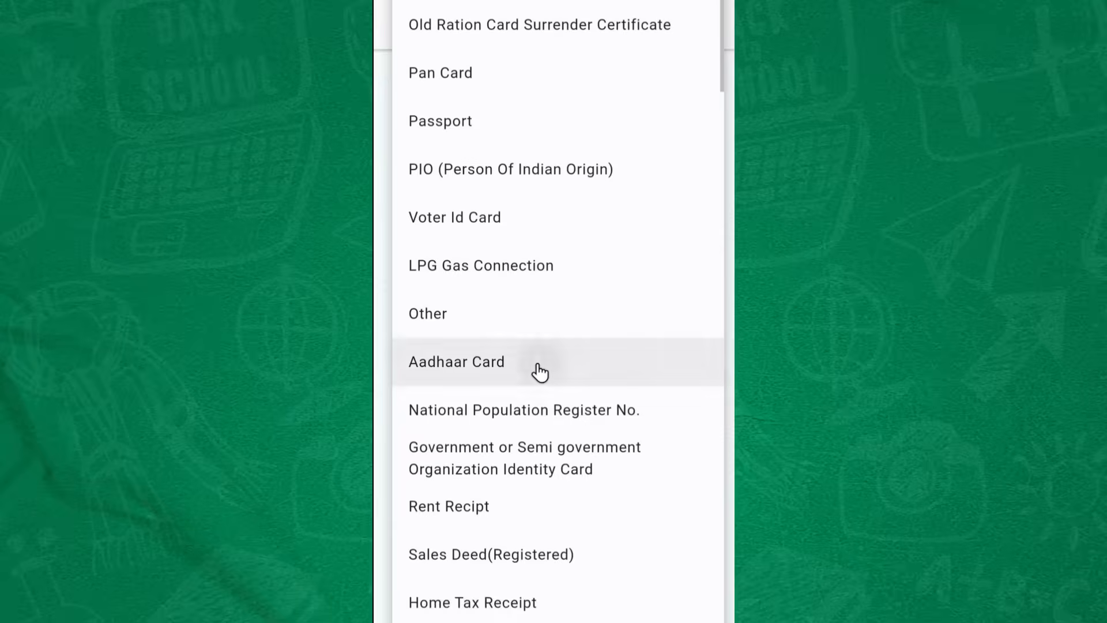
click(540, 372)
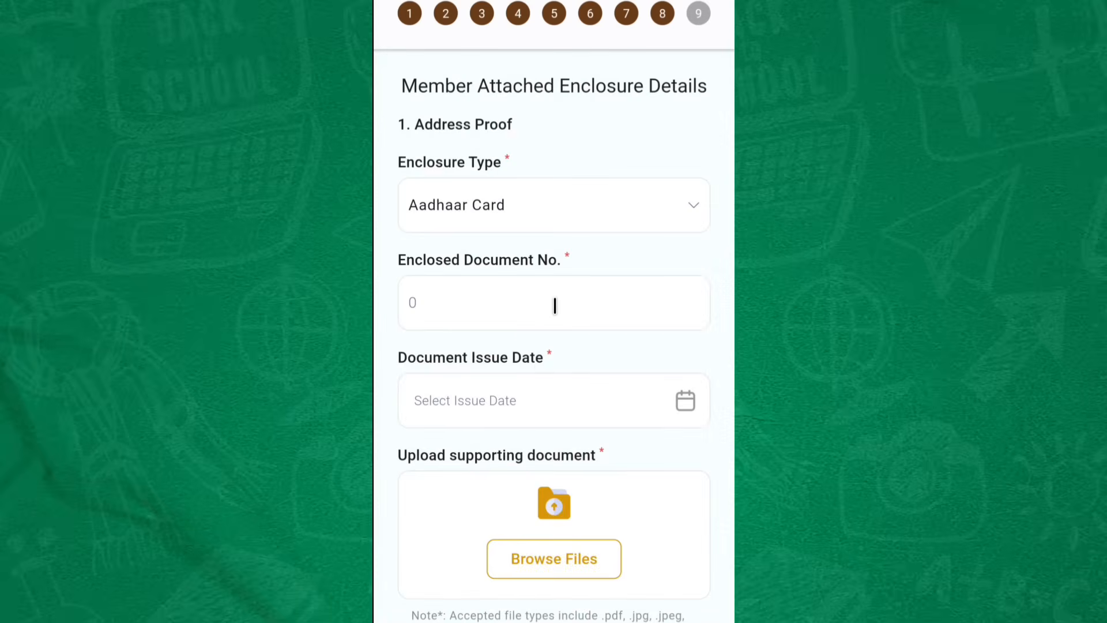
scroll(565, 401, down, 1)
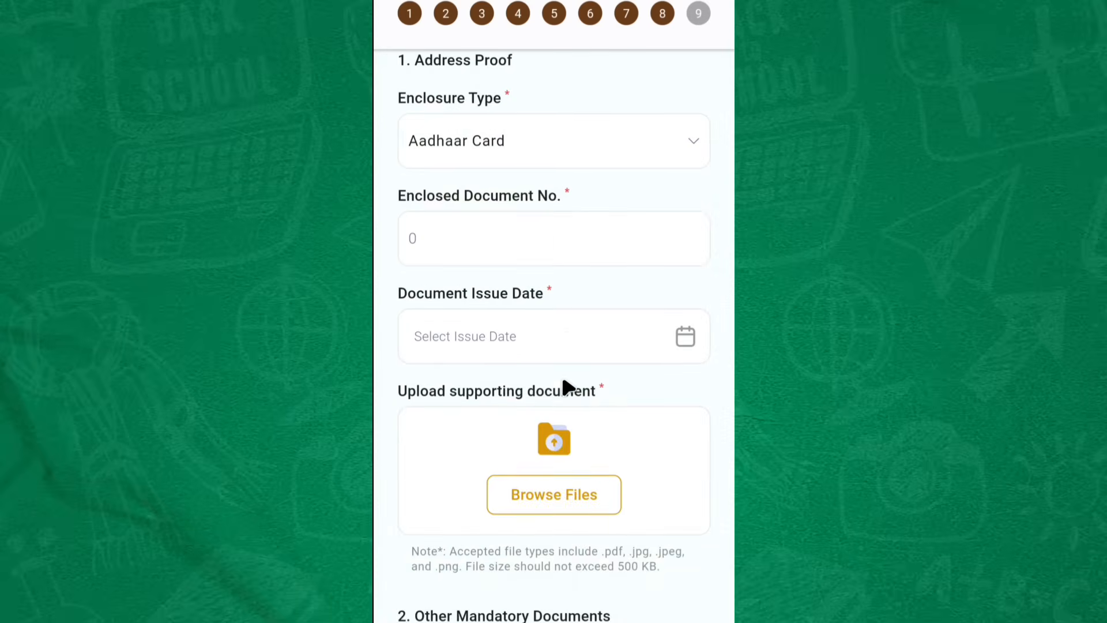
scroll(570, 341, down, 2)
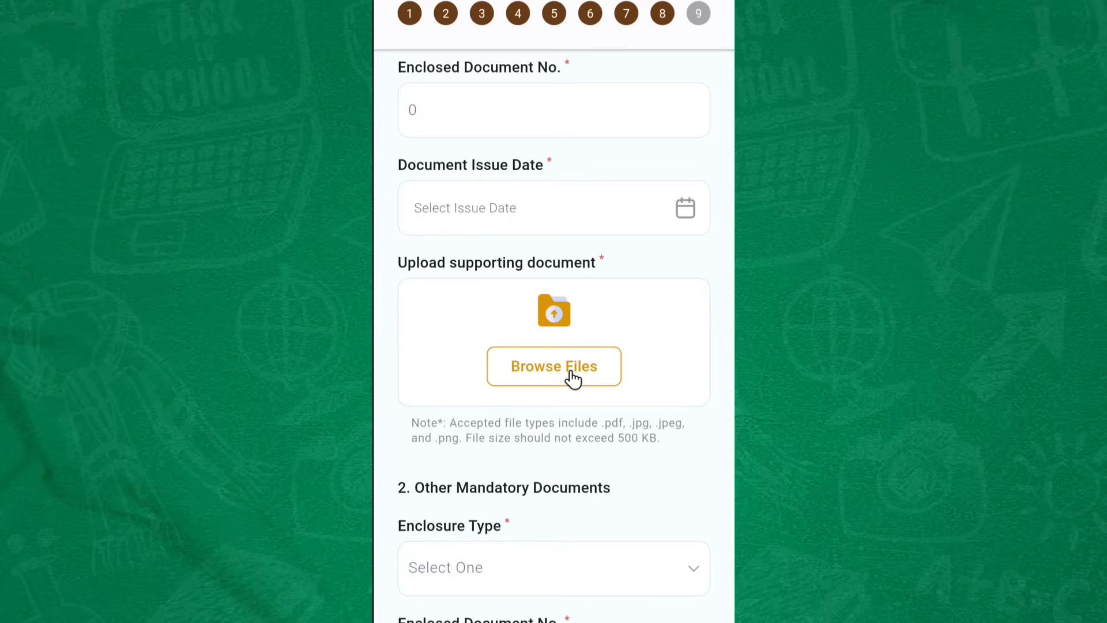
Set the enclosure type under Other Mandatory Documents to Aadhaar Card
scroll(572, 378, down, 4)
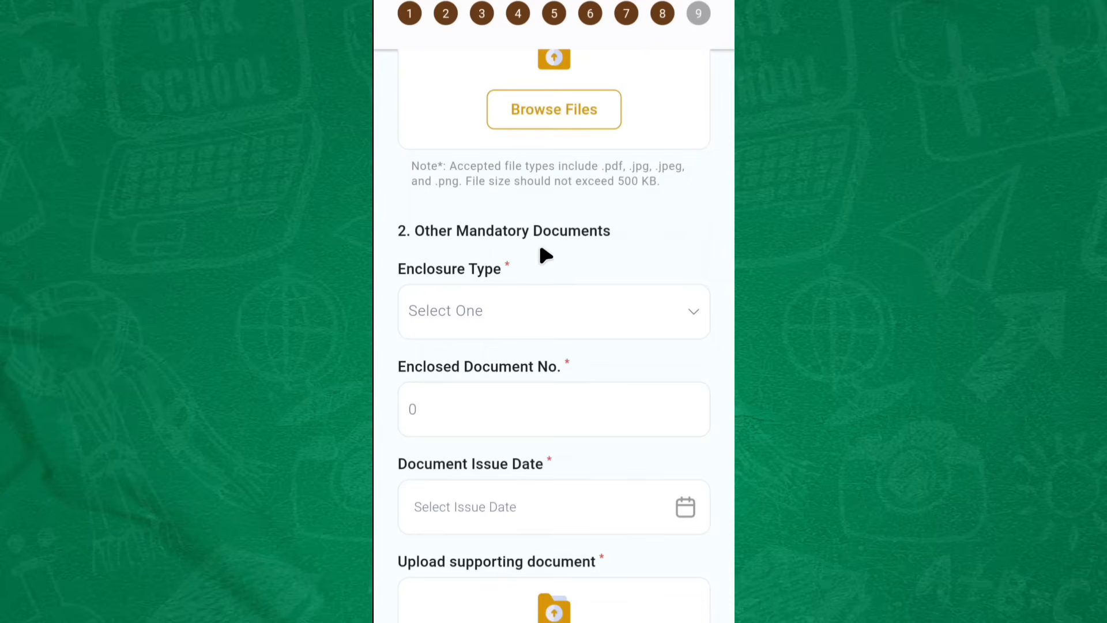
click(559, 318)
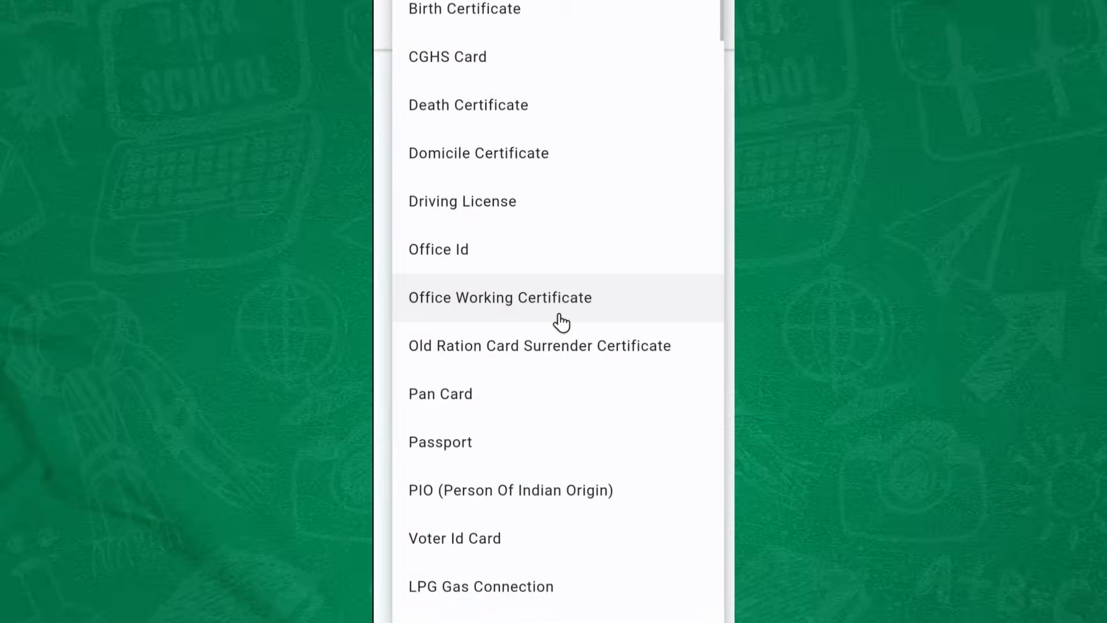
scroll(564, 321, down, 5)
click(519, 304)
scroll(521, 306, down, 3)
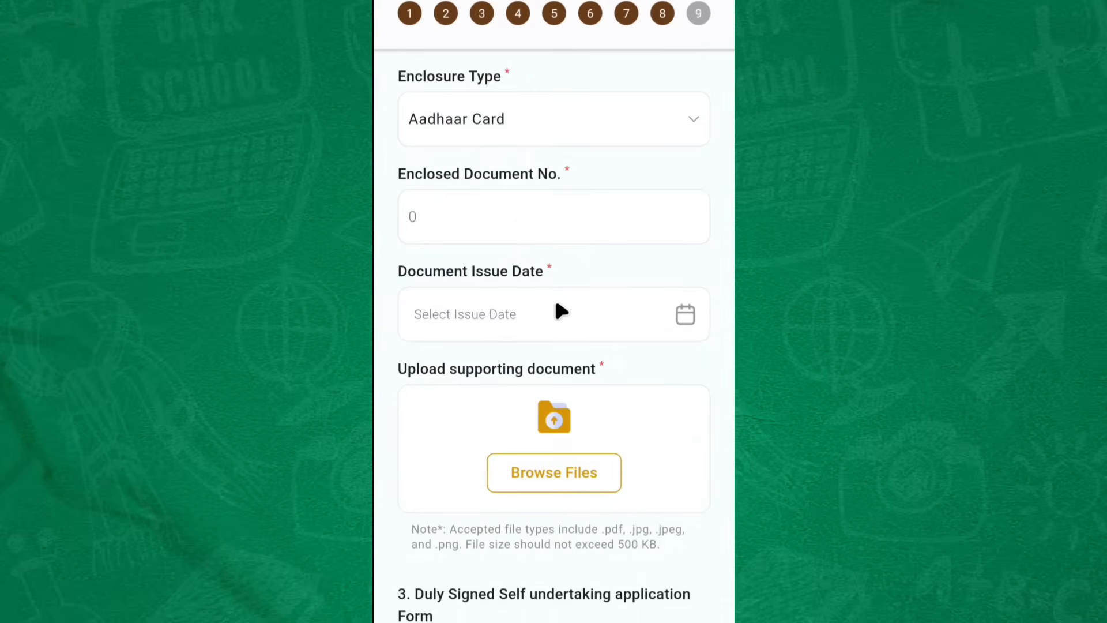
scroll(563, 316, down, 2)
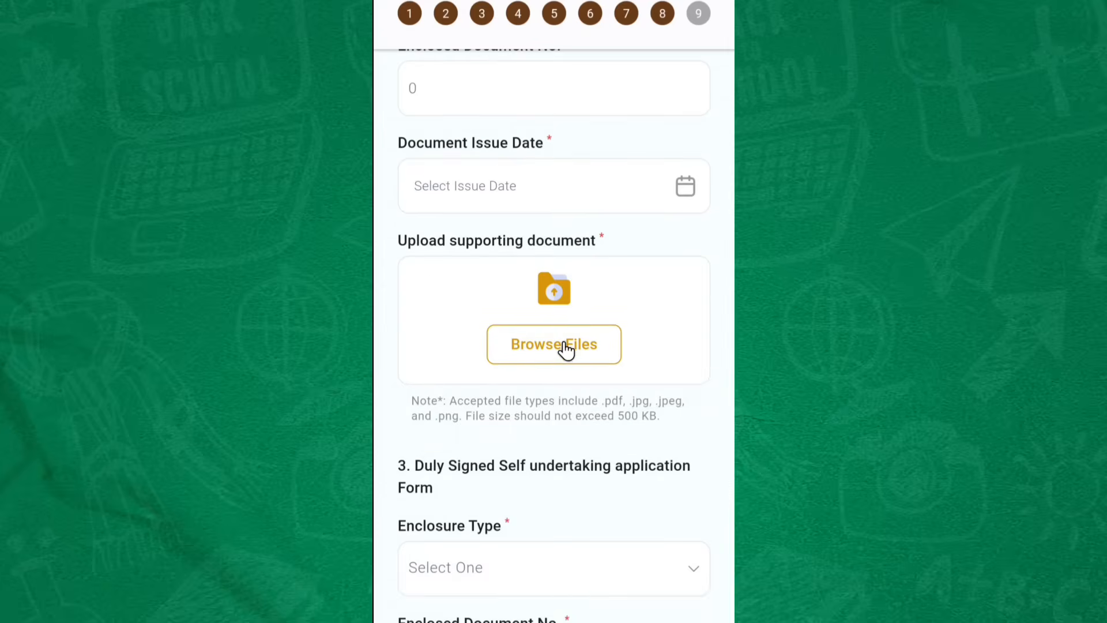
Set the enclosure type for the Duly Signed Self undertaking application Form to Aadhaar Card and continue to the last page
scroll(565, 351, down, 3)
scroll(562, 339, down, 2)
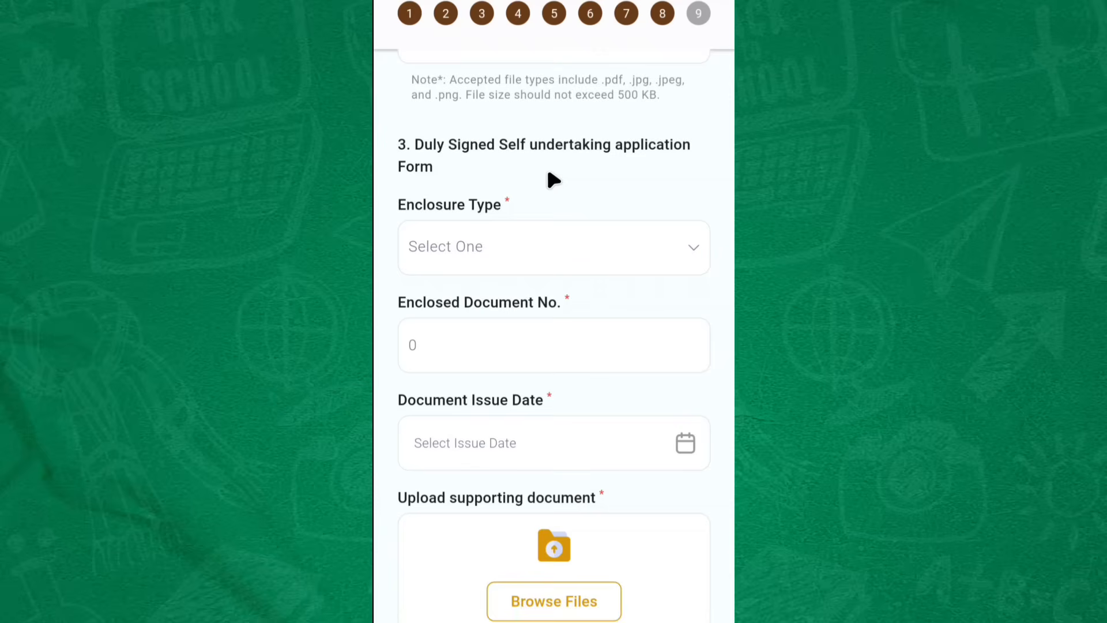
click(550, 247)
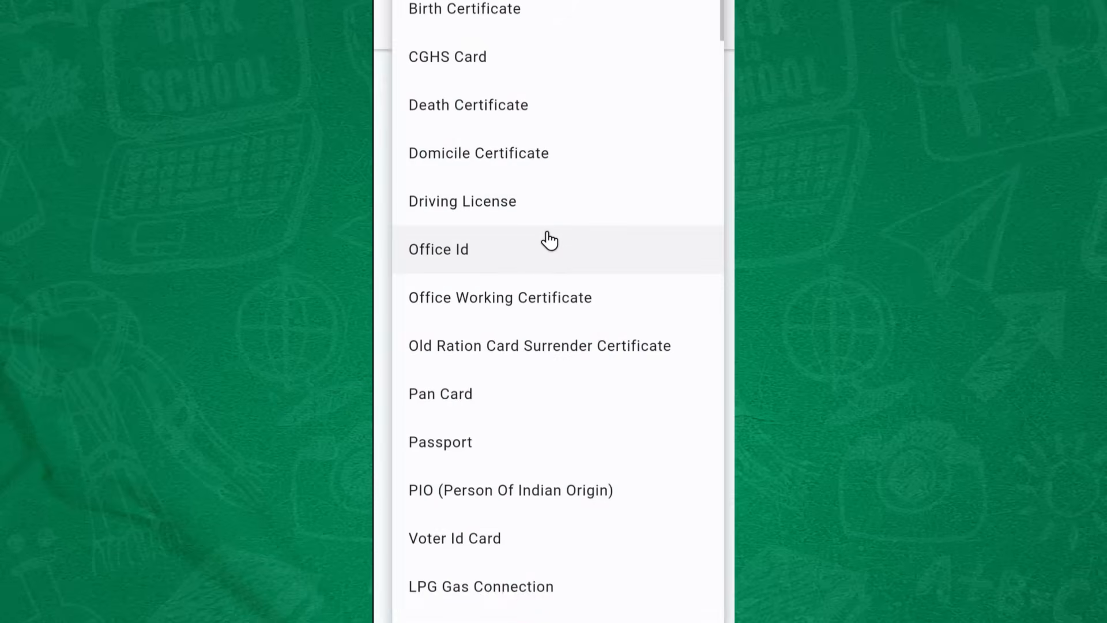
scroll(550, 242, down, 7)
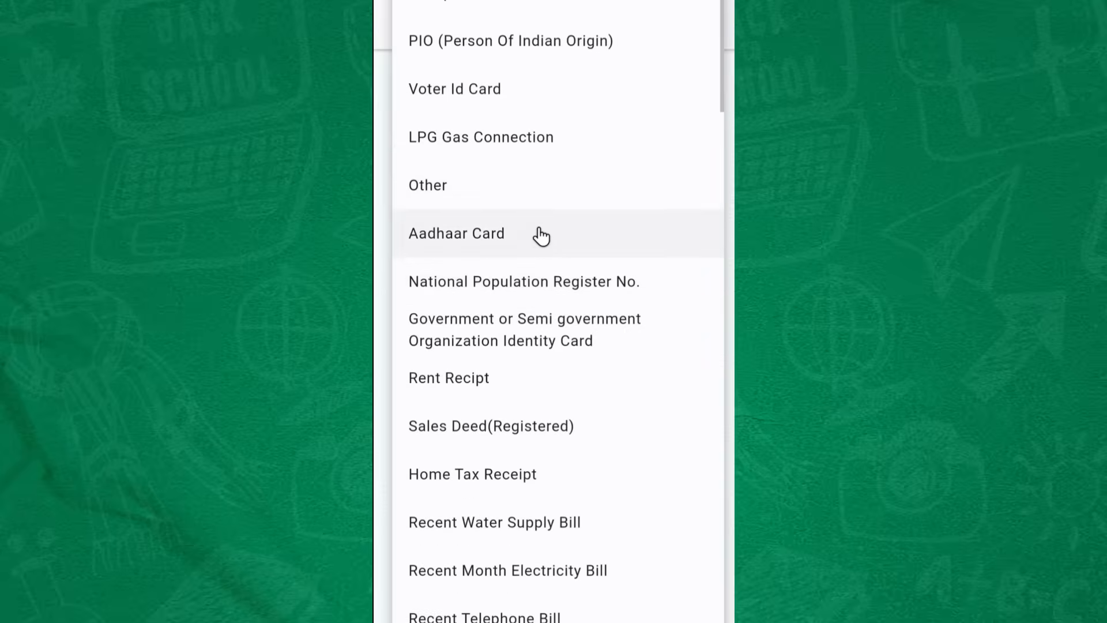
click(541, 235)
scroll(526, 276, down, 1)
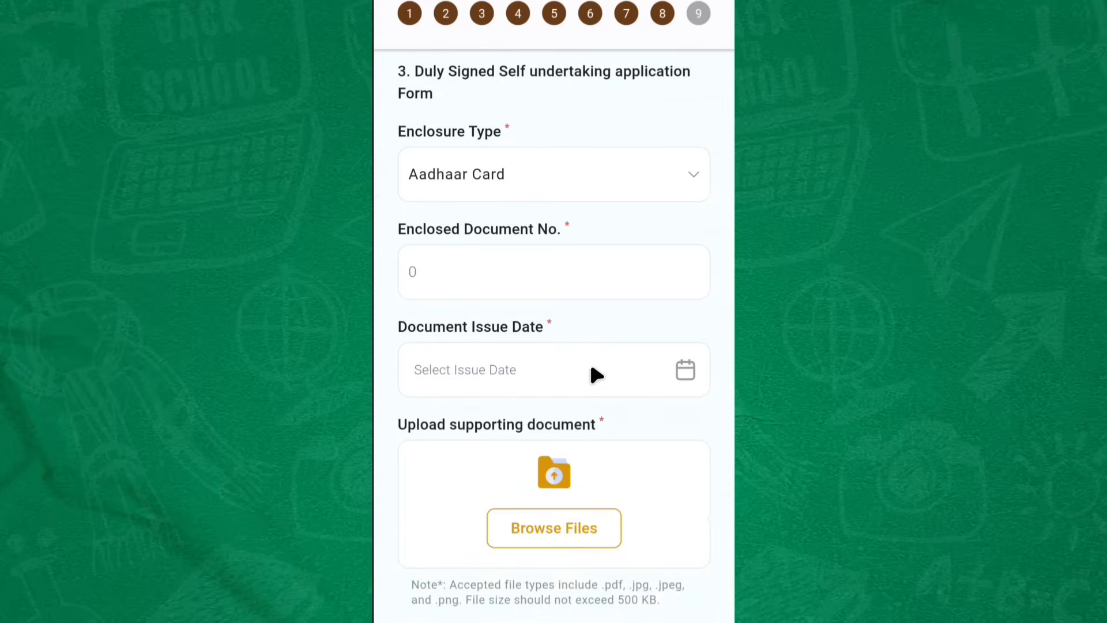
scroll(589, 369, down, 1)
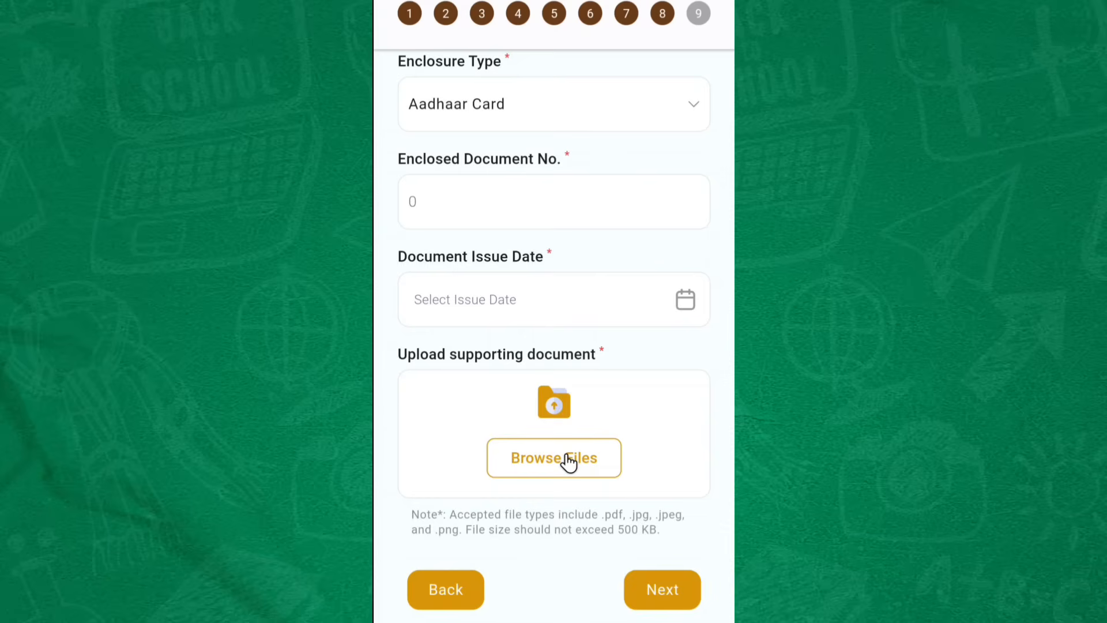
click(664, 597)
Accept the Consent of Data Use below the introducer guidelines and submit the new member request
scroll(581, 367, down, 20)
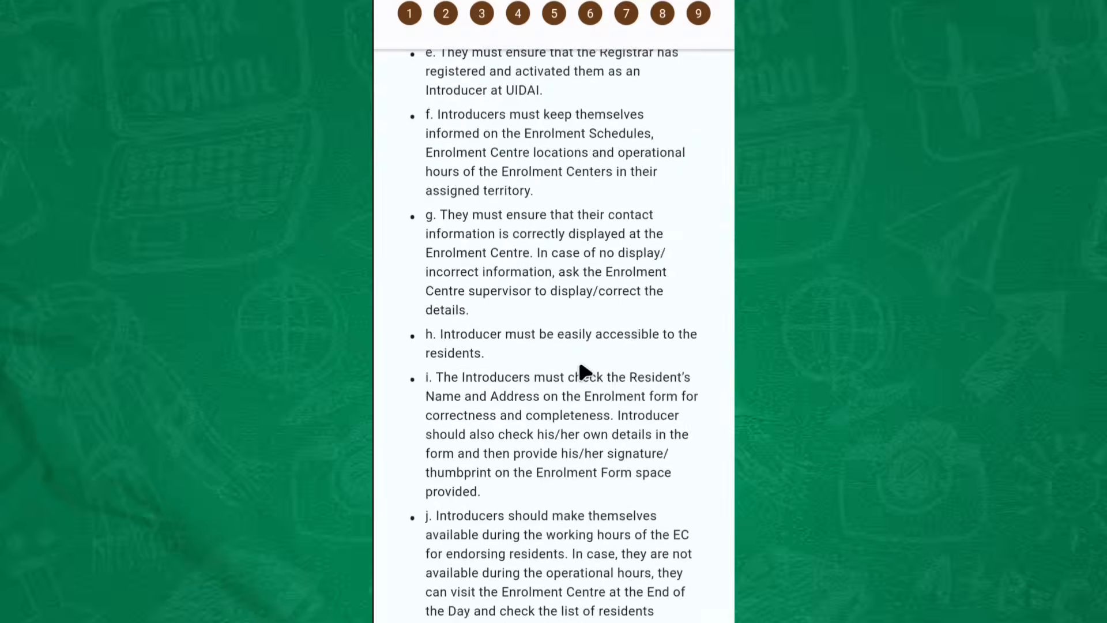
click(424, 404)
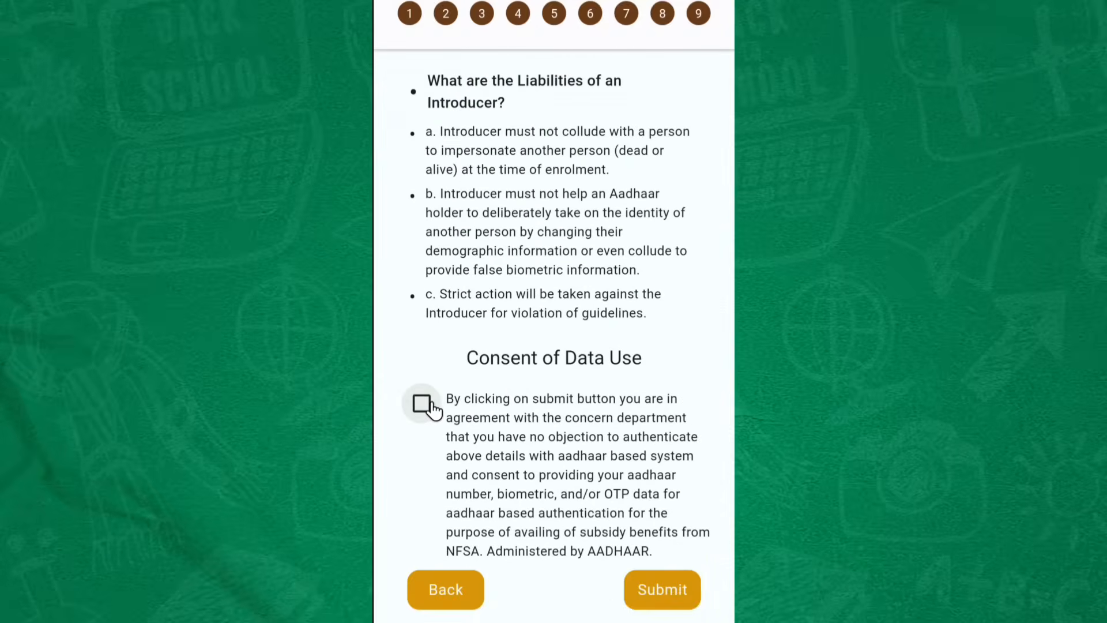
click(652, 586)
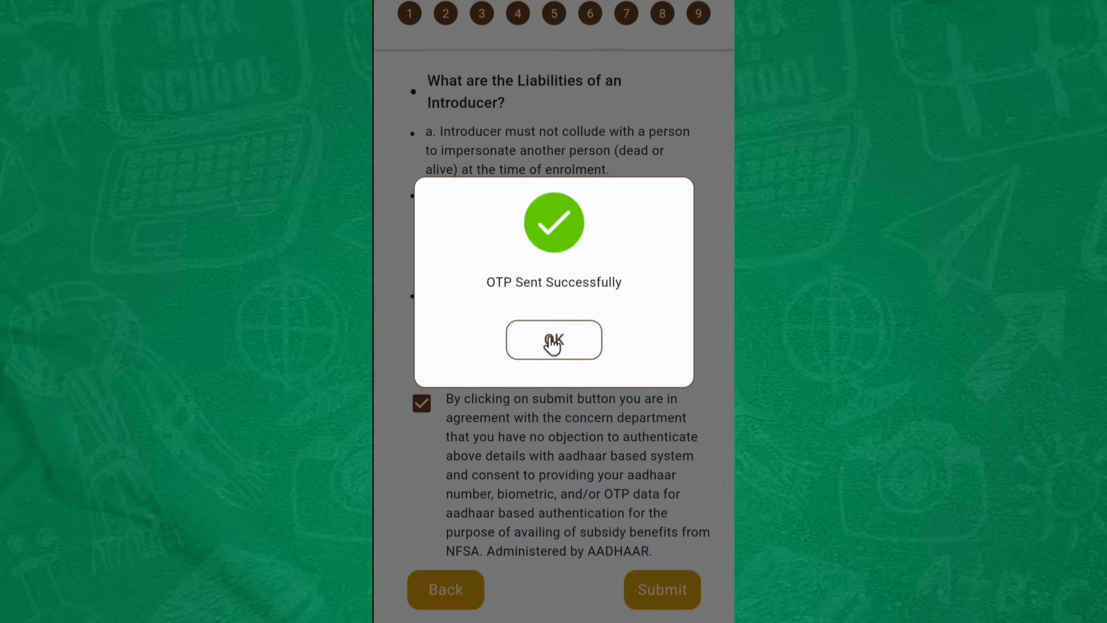
Verify the submission with the one-time verification code and dismiss the OTP notification covering the request confirmation
click(550, 340)
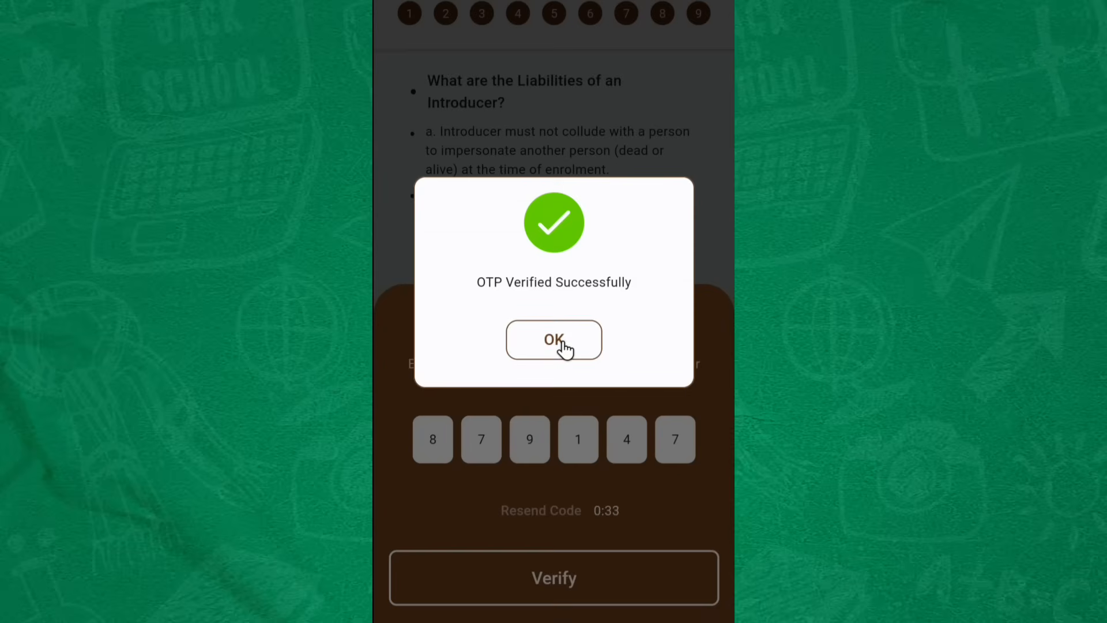
click(562, 343)
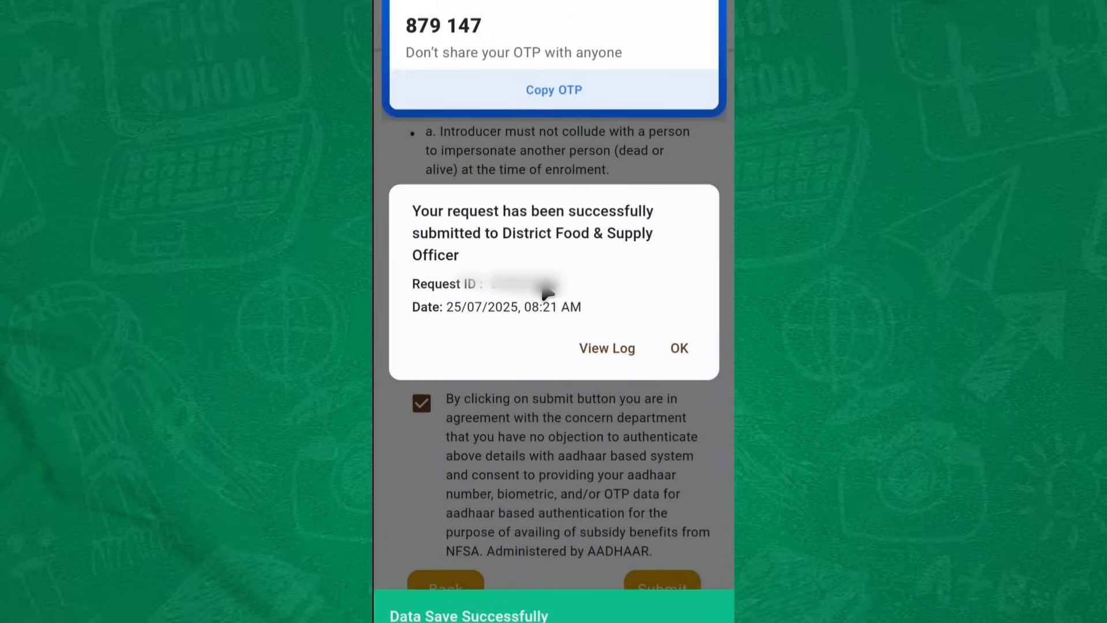
drag(566, 29, 466, 22)
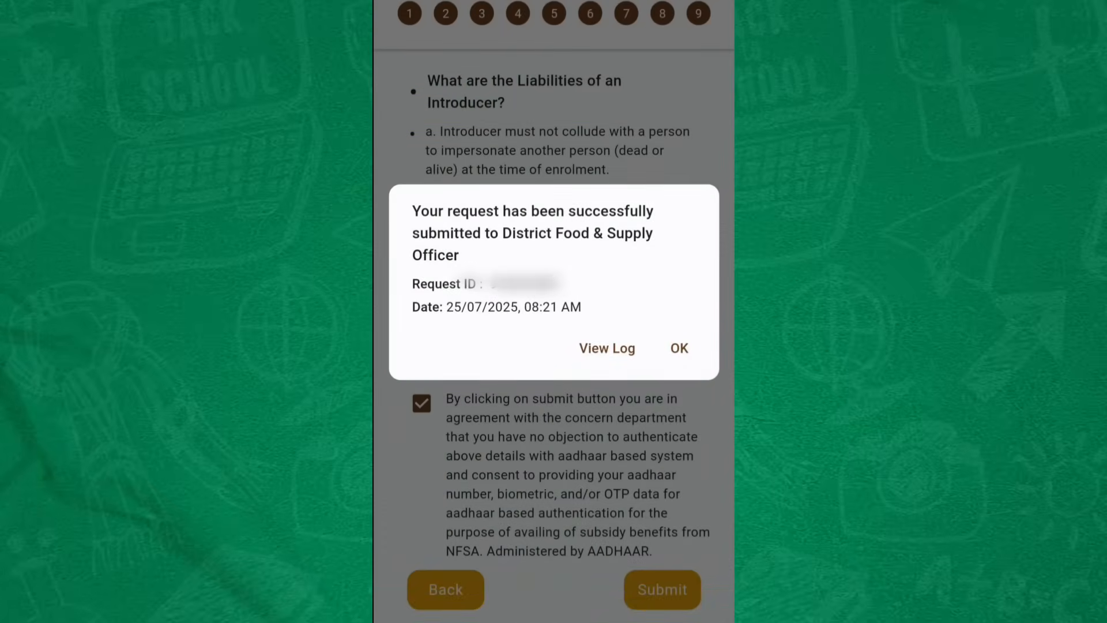